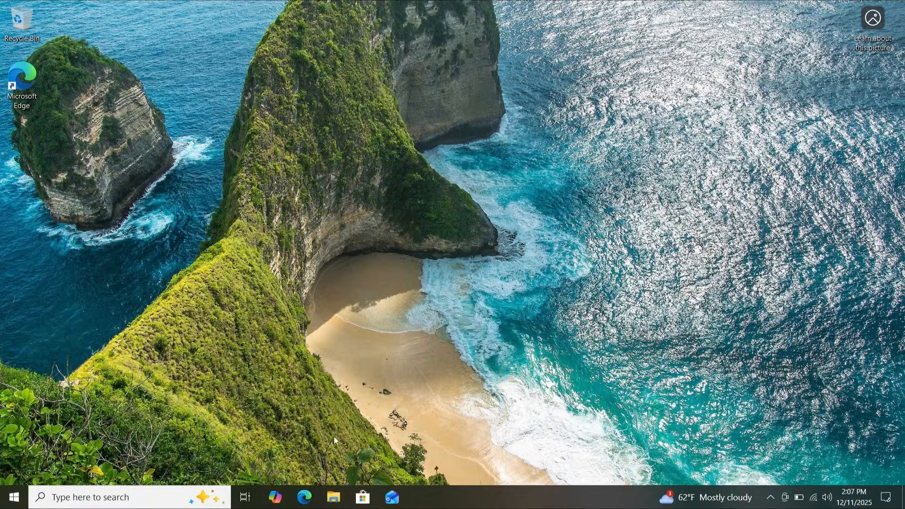
Open a maximized Edge window and go to the Pop!_OS download page on system76.com
left_click(306, 496)
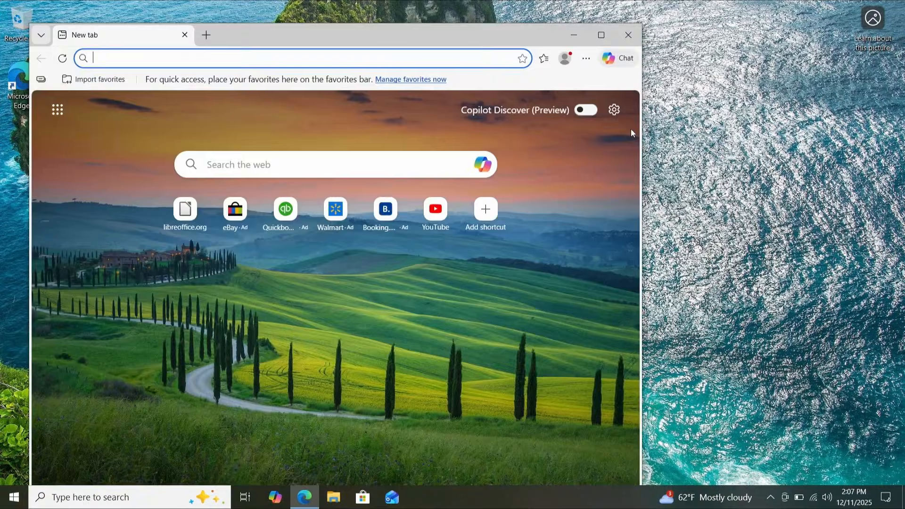
left_click(598, 34)
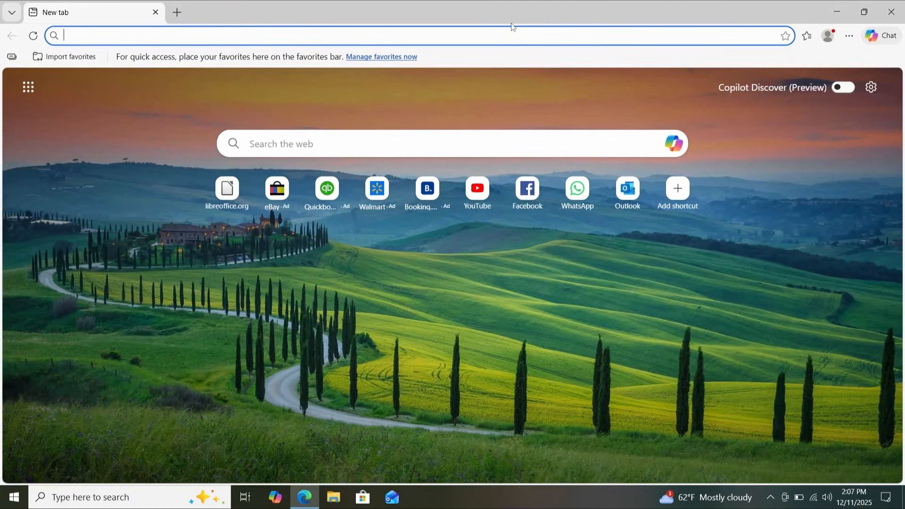
type("system76.com/")
key("Return")
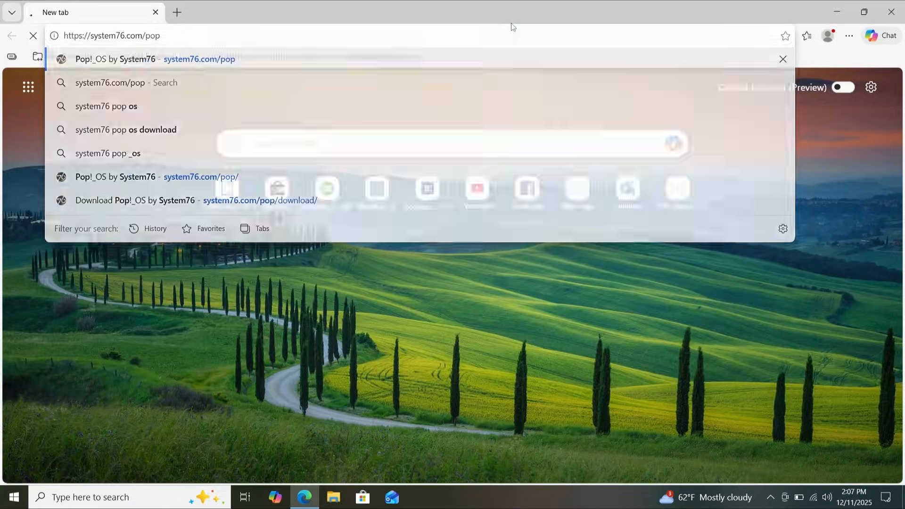
scroll(660, 315, "down", 1)
scroll(659, 316, "down", 2)
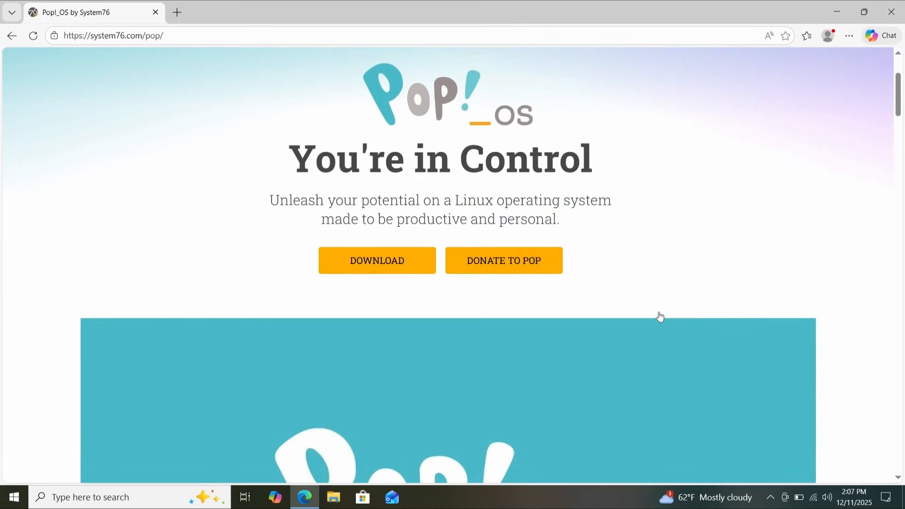
left_click(348, 262)
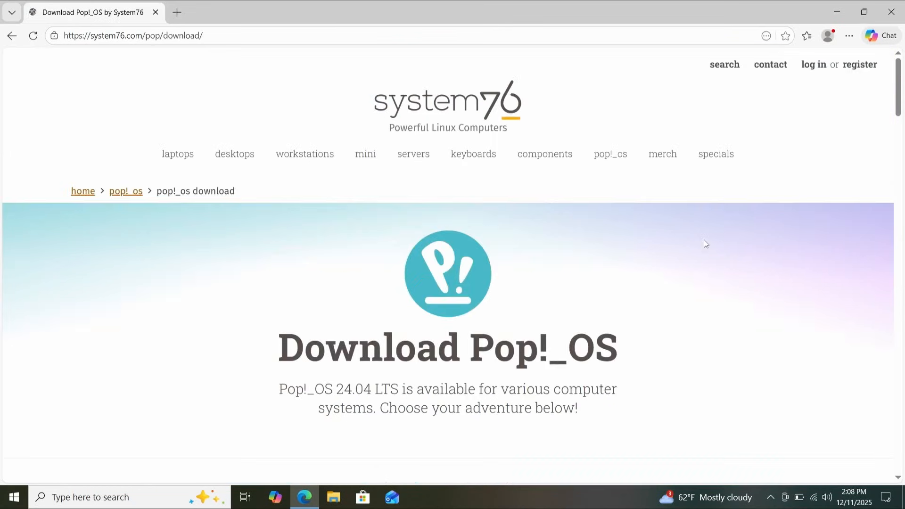
Download the Pop!_OS 24.04 LTS with NVIDIA ISO from the NVIDIA section
scroll(721, 278, "down", 8)
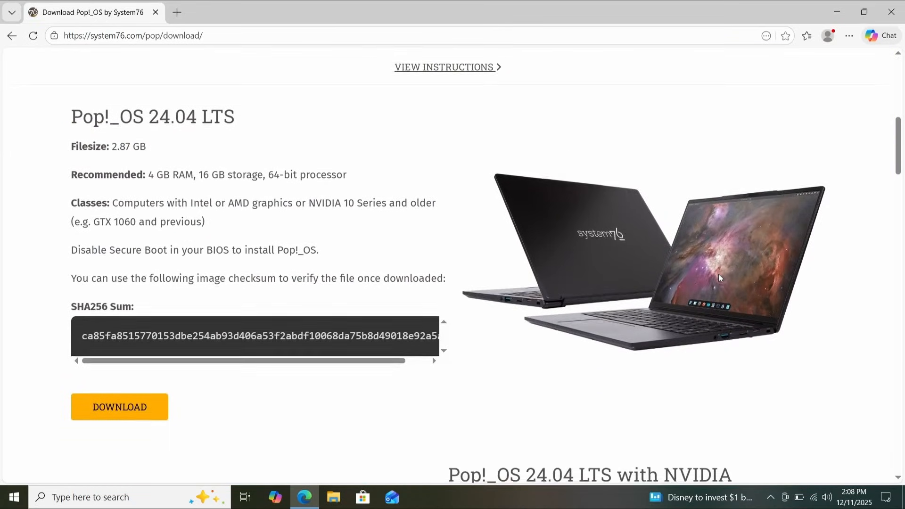
scroll(720, 278, "down", 8)
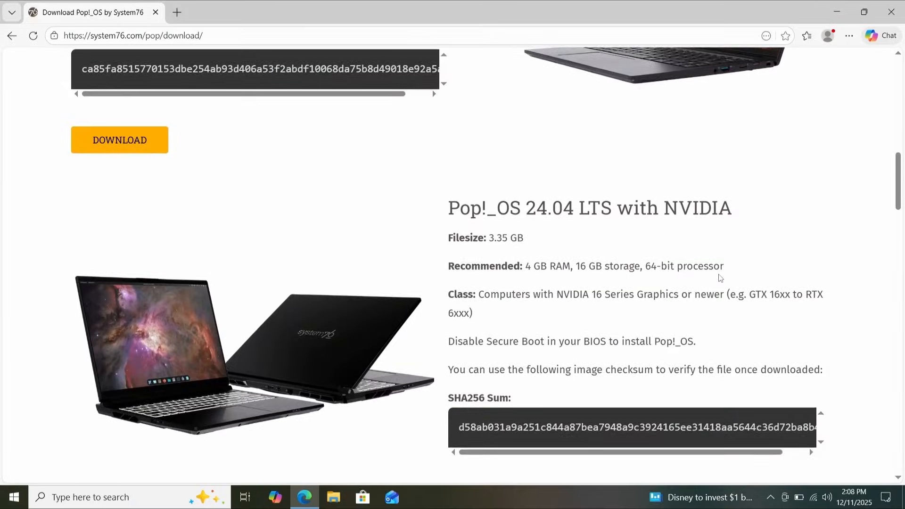
scroll(720, 278, "up", 5)
scroll(720, 278, "down", 4)
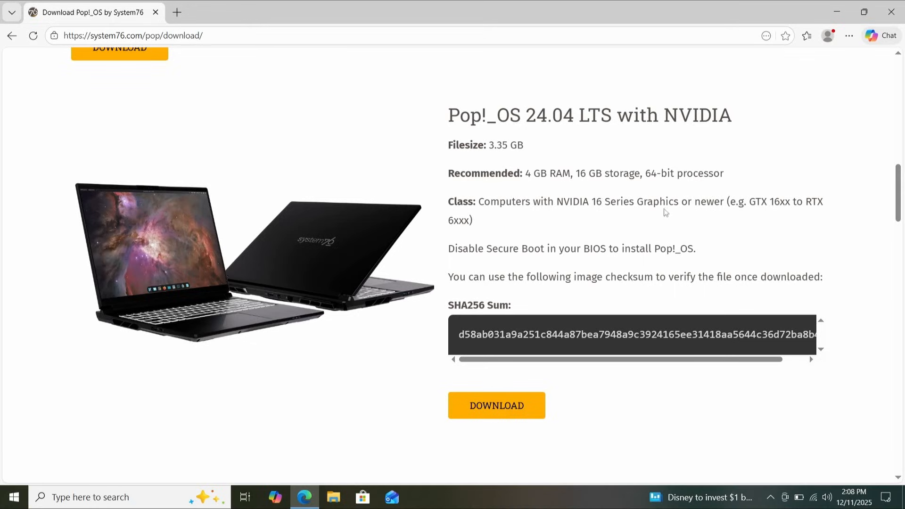
scroll(661, 220, "down", 1)
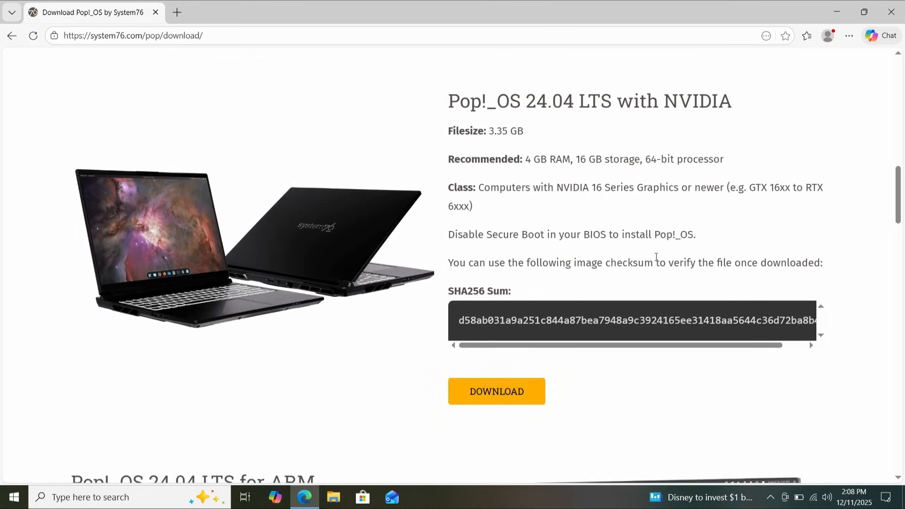
scroll(686, 211, "up", 7)
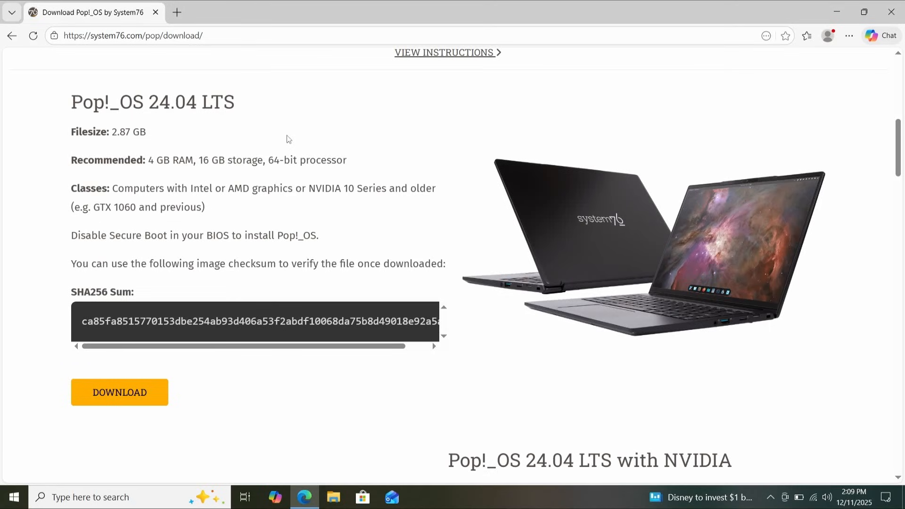
scroll(290, 383, "down", 7)
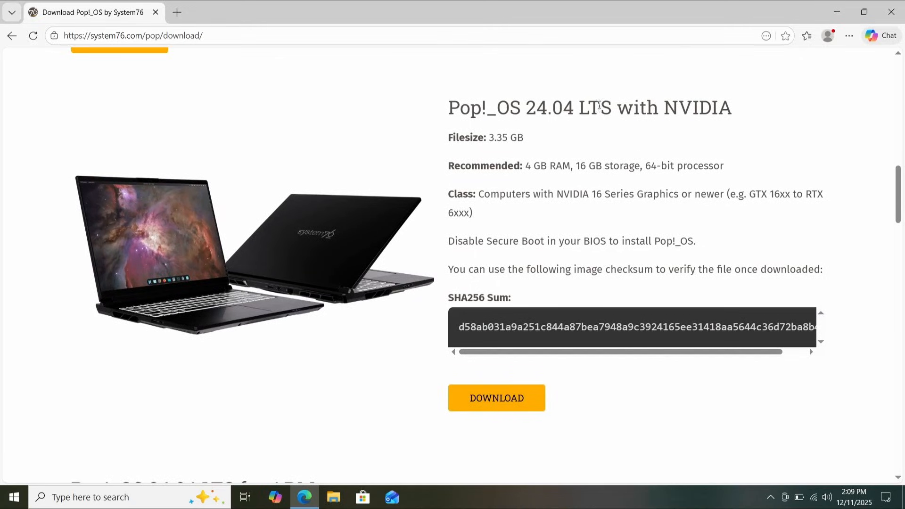
left_click(526, 397)
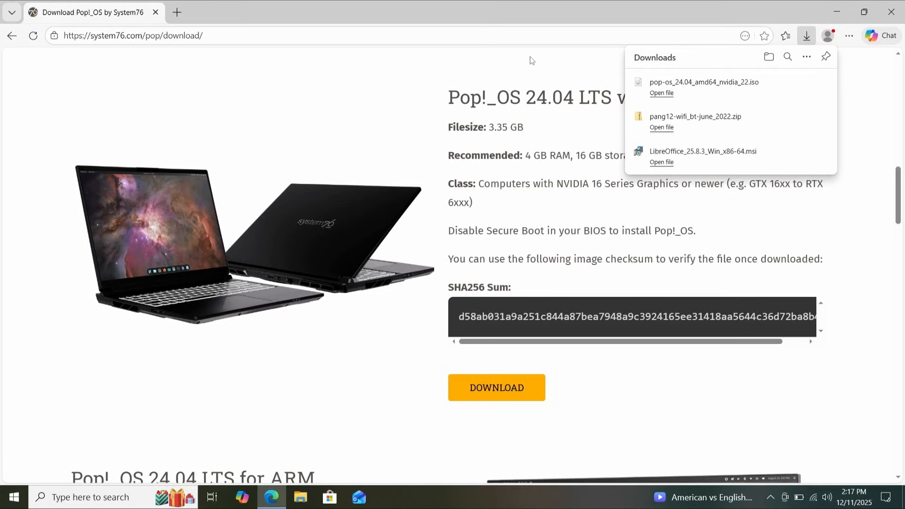
Load ventoy.net and pick ventoy-1.1.08-windows.zip from its Downloads page
left_click(504, 34)
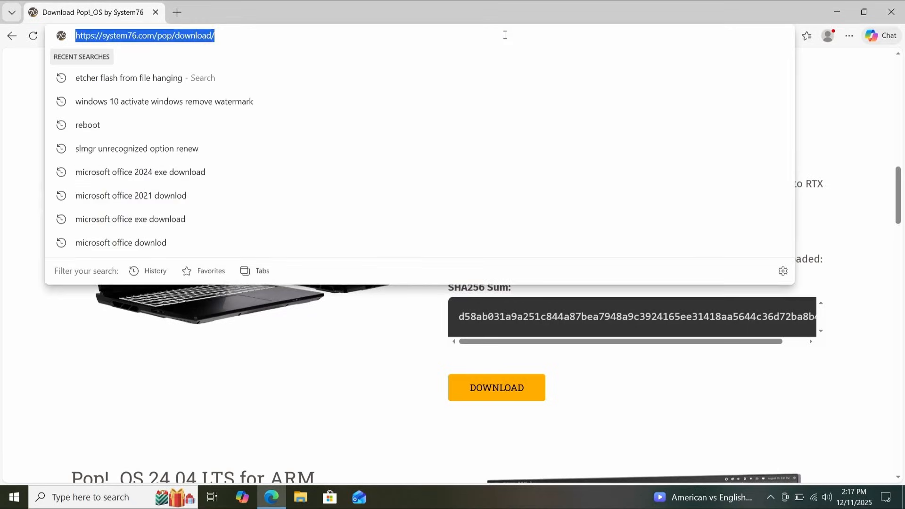
type("ventoy.net")
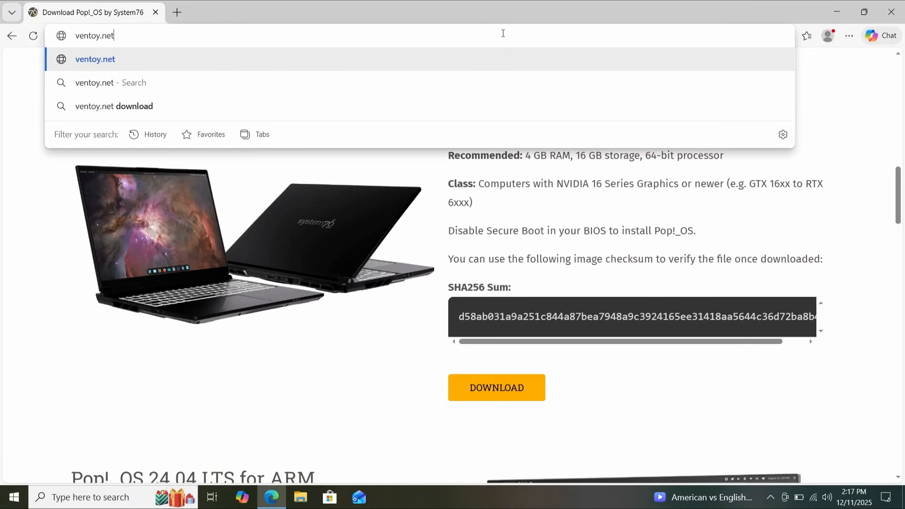
key("Return")
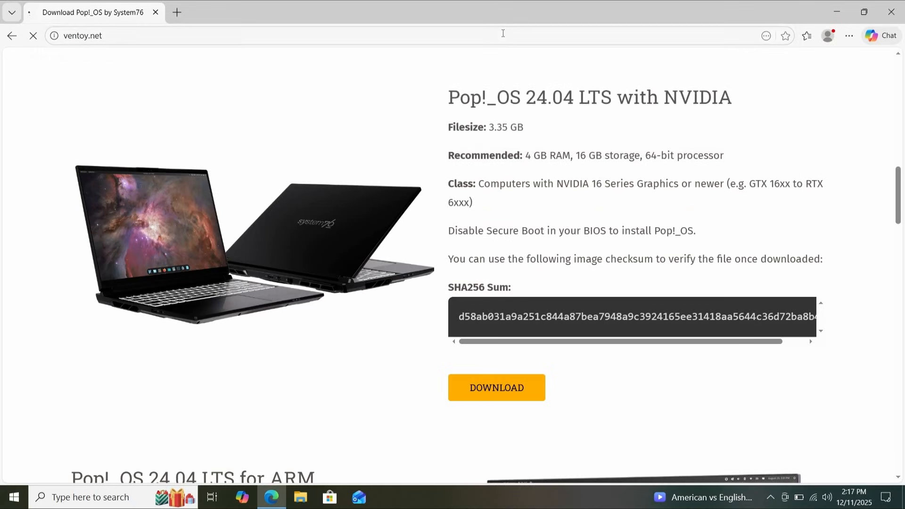
left_click(258, 142)
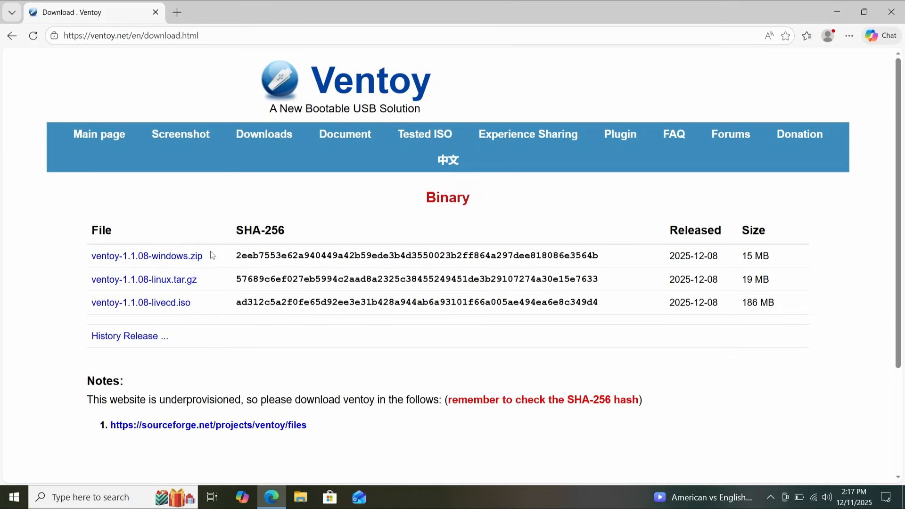
left_click(195, 257)
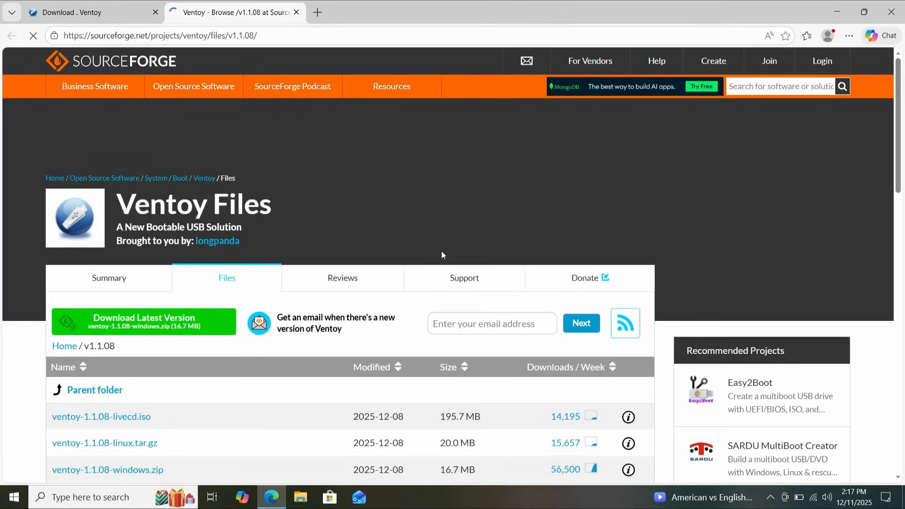
On SourceForge, dismiss the ad and download ventoy-1.1.08-windows.zip
scroll(442, 245, "down", 1)
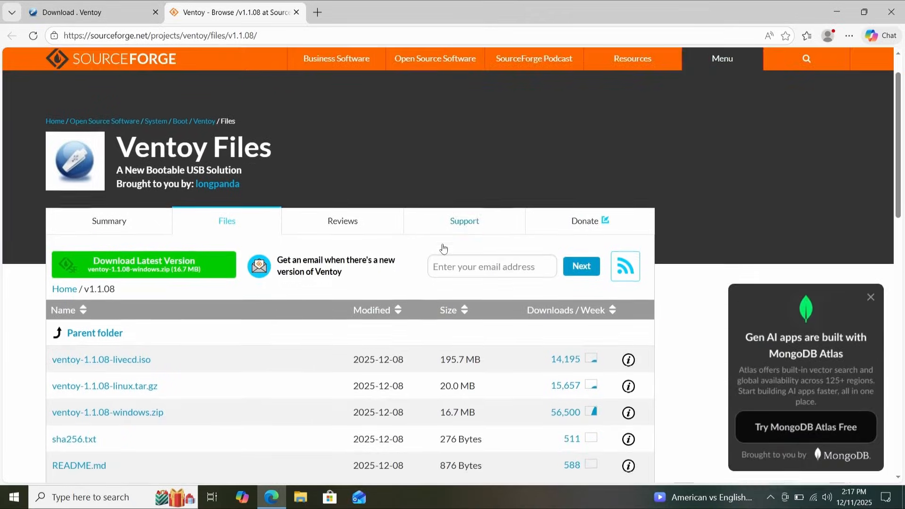
scroll(442, 248, "down", 1)
left_click(871, 297)
scroll(445, 211, "down", 3)
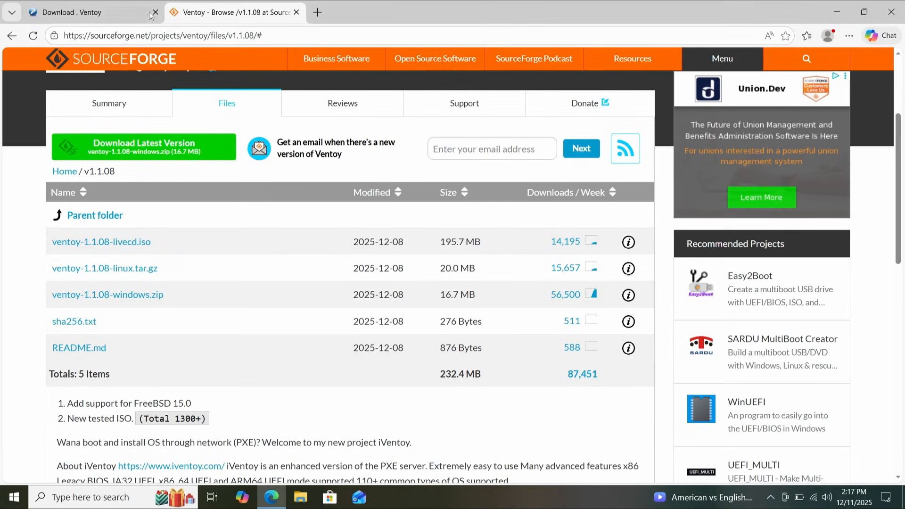
left_click(133, 295)
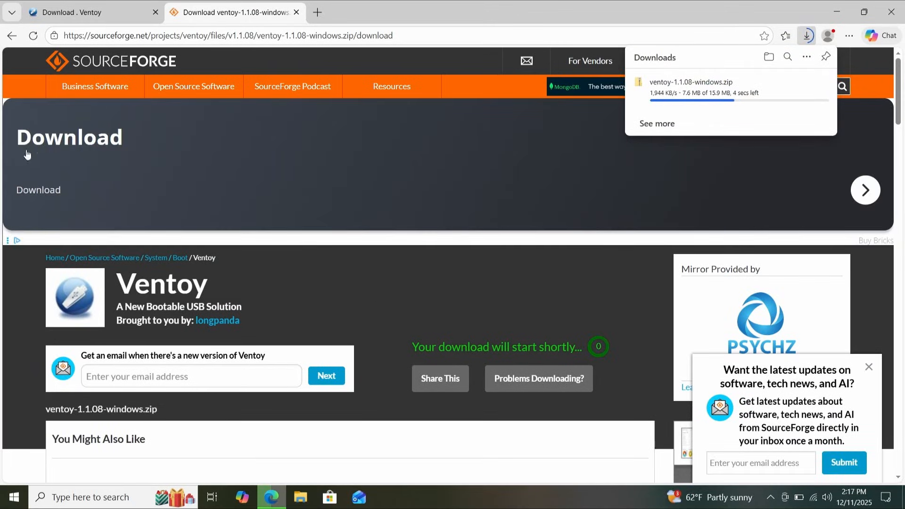
scroll(431, 307, "down", 10)
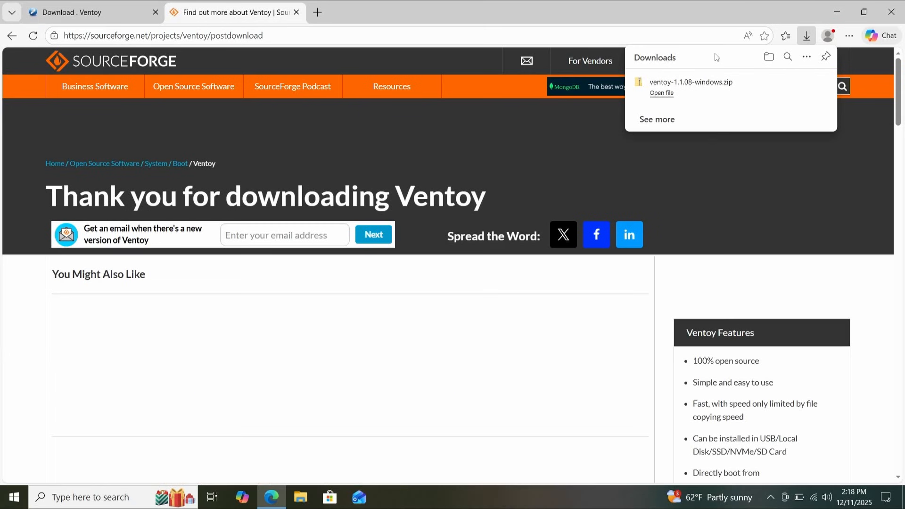
Close Edge, extract ventoy-1.1.08-windows.zip in Downloads, and run Ventoy2Disk from the extracted folder
left_click(891, 12)
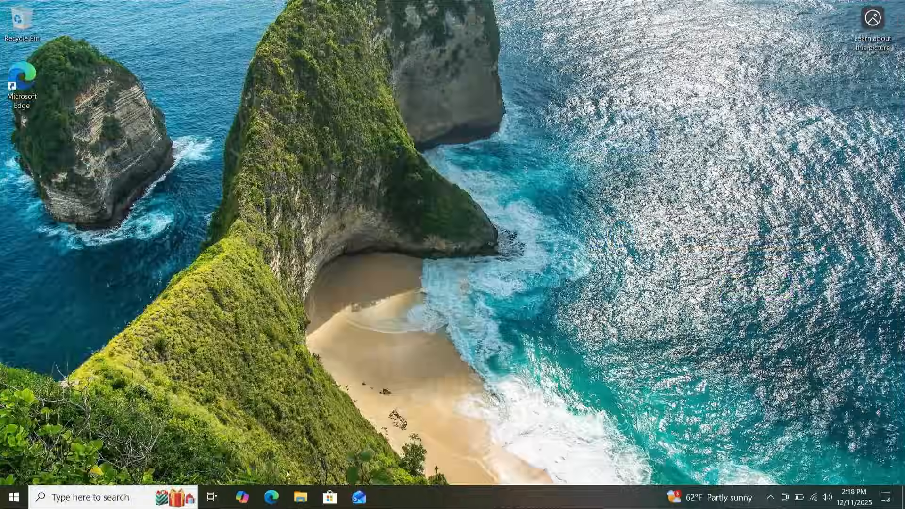
left_click(300, 498)
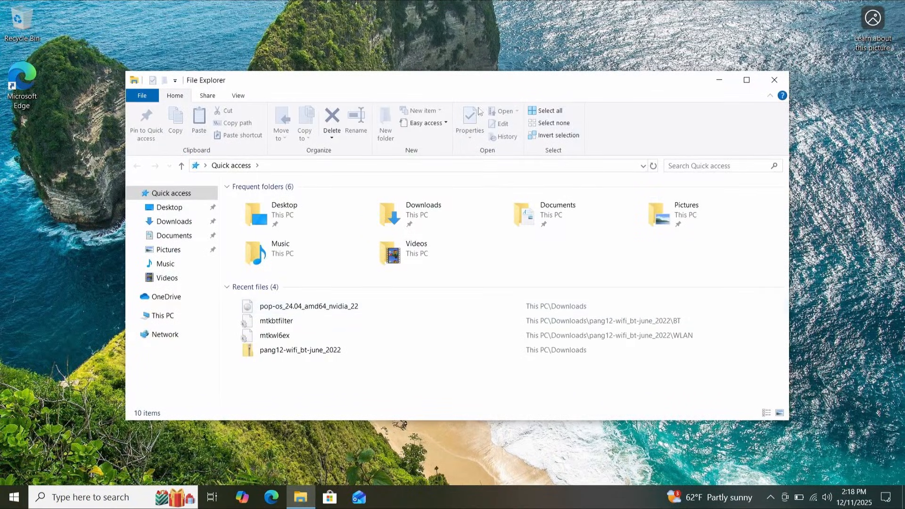
double_click(396, 214)
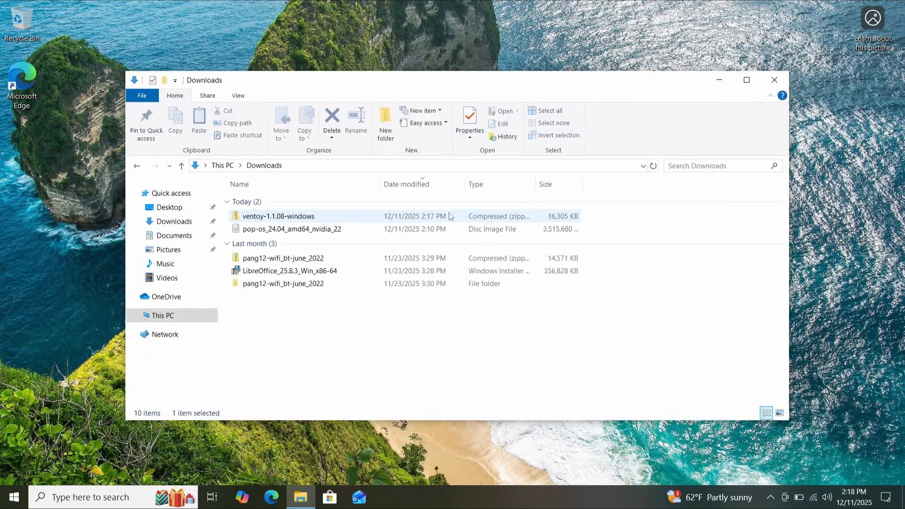
double_click(300, 218)
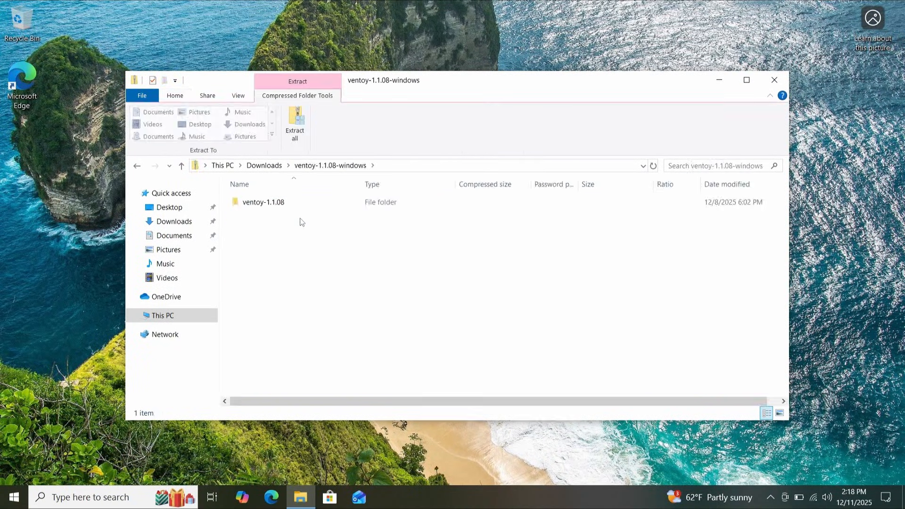
left_click(295, 124)
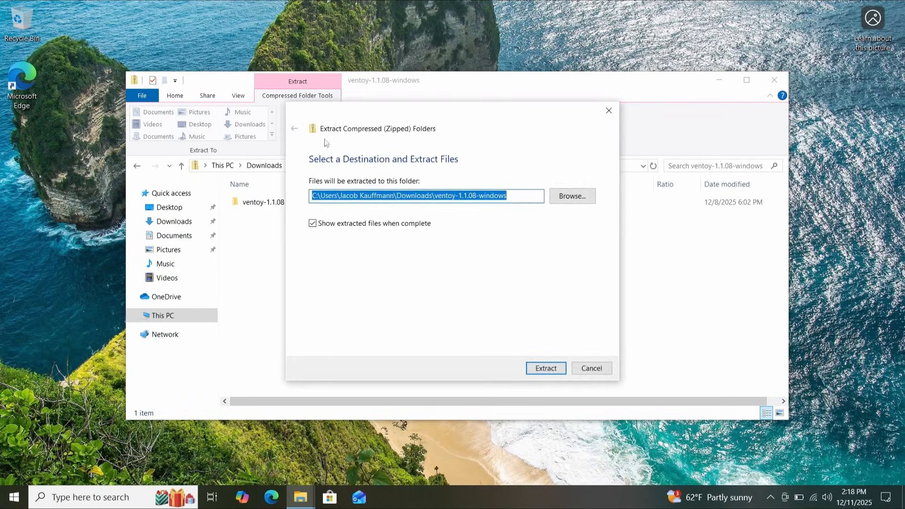
left_click(545, 364)
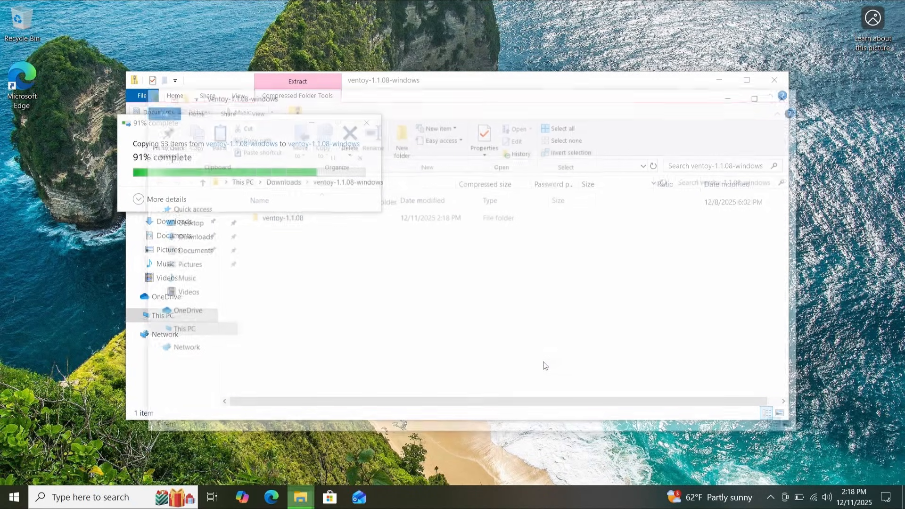
double_click(278, 217)
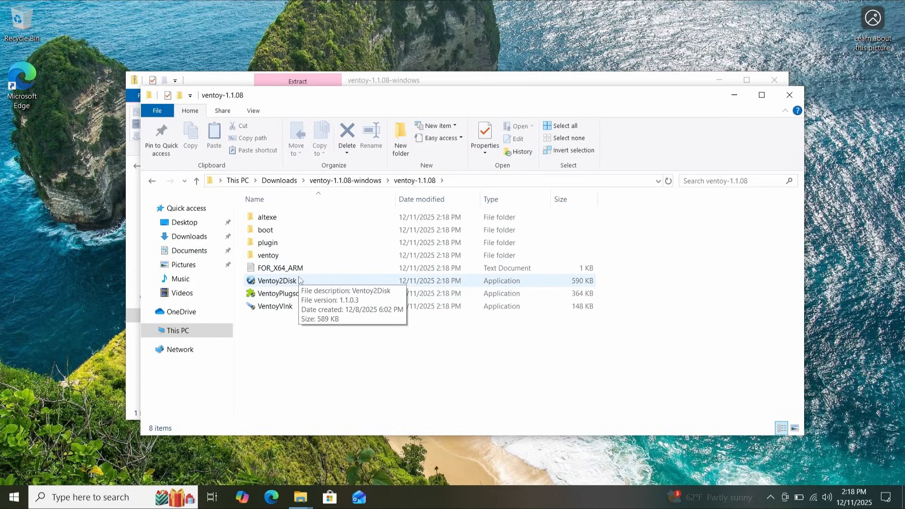
double_click(279, 281)
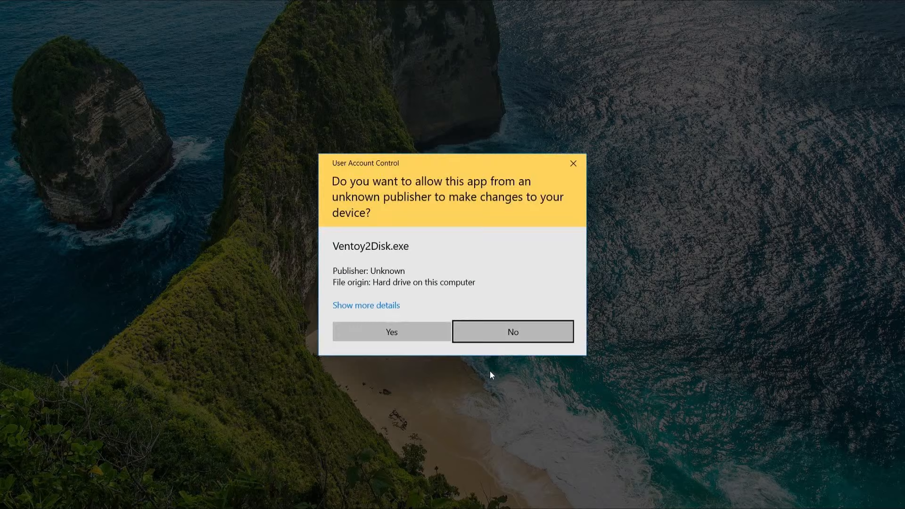
Allow Ventoy2Disk admin rights, dismiss the Windows format prompt, and select the 4GB Innostor drive D:
left_click(394, 338)
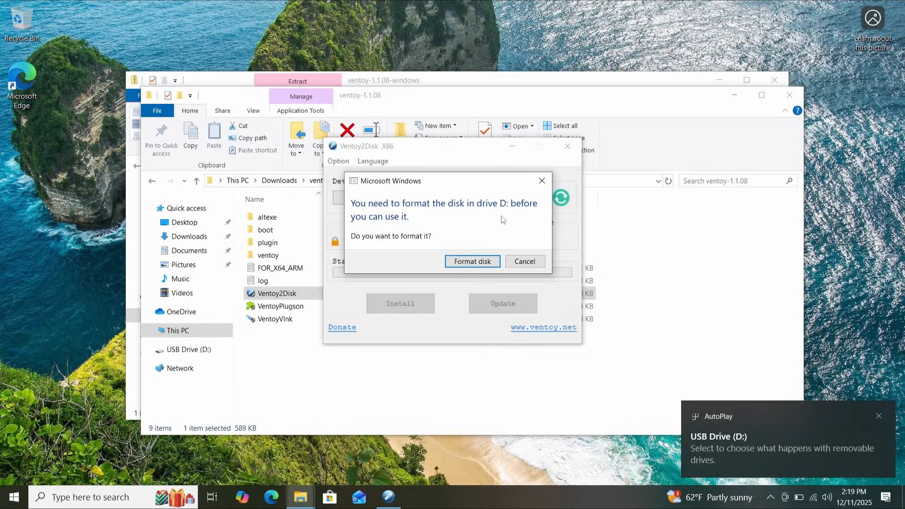
left_click(525, 261)
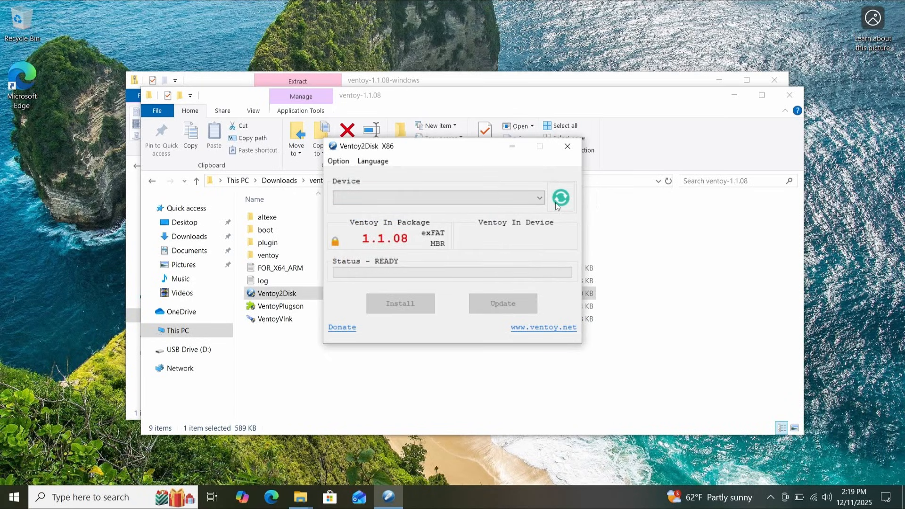
left_click(555, 204)
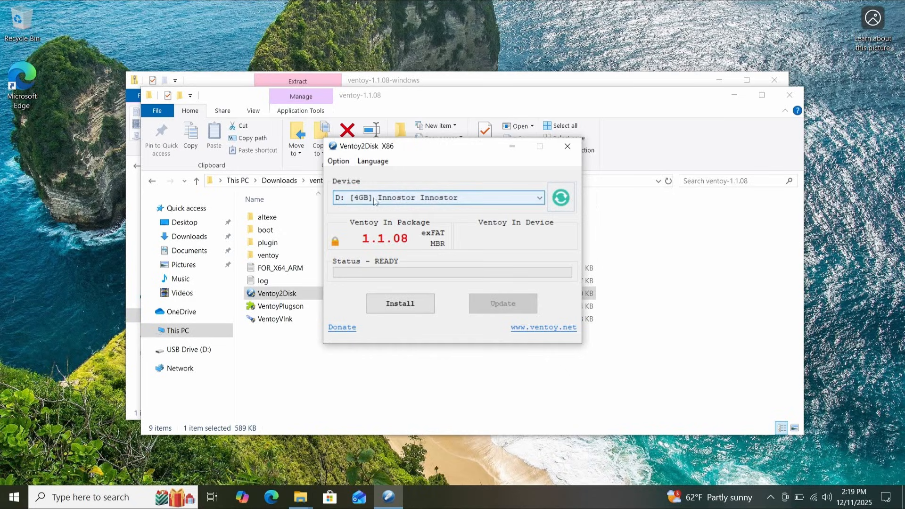
left_click(472, 198)
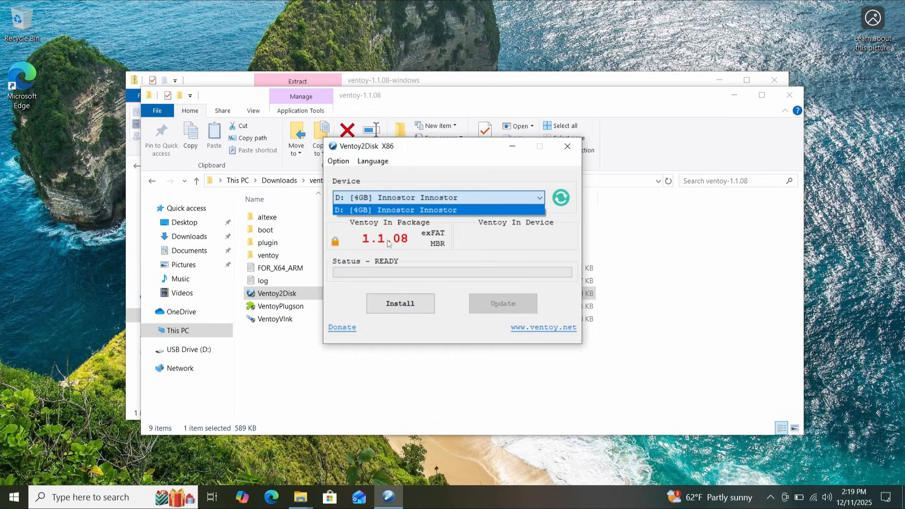
left_click(493, 247)
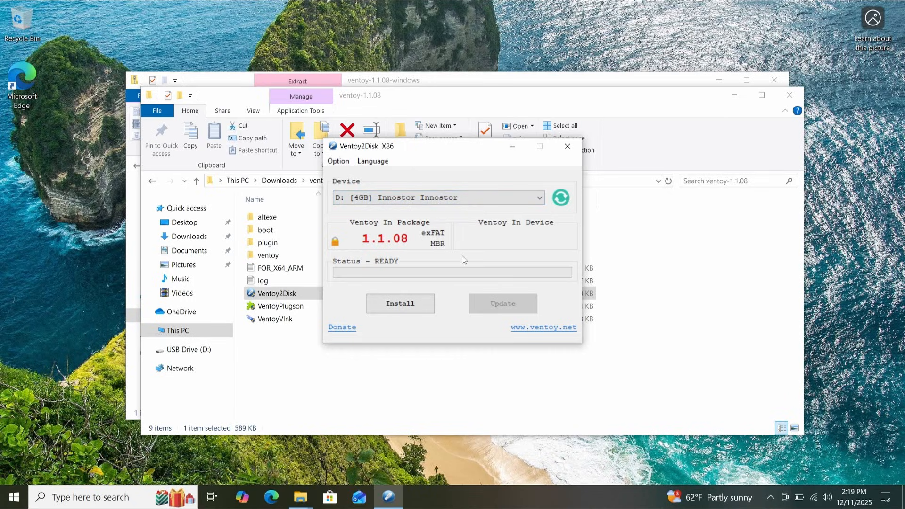
left_click(483, 198)
left_click(483, 210)
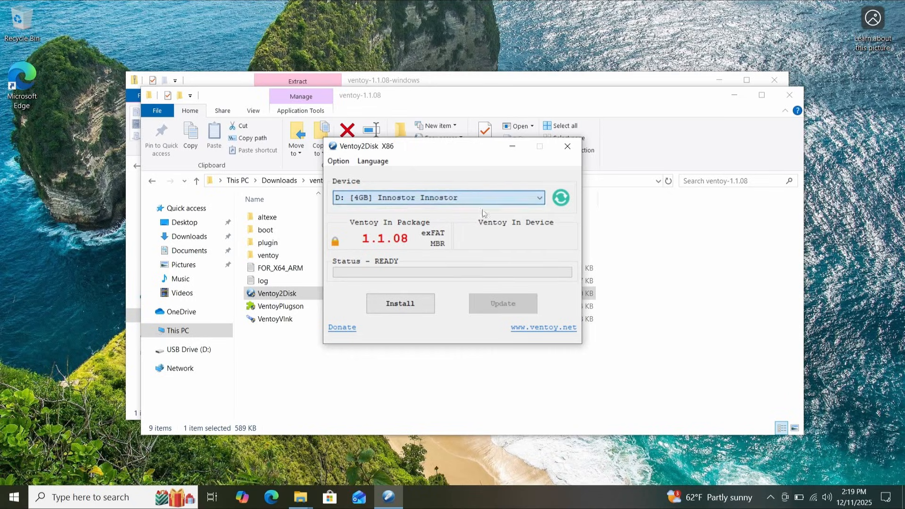
Install Ventoy 1.1.08 onto drive D:, accepting both format warnings, then close Ventoy2Disk
left_click(413, 307)
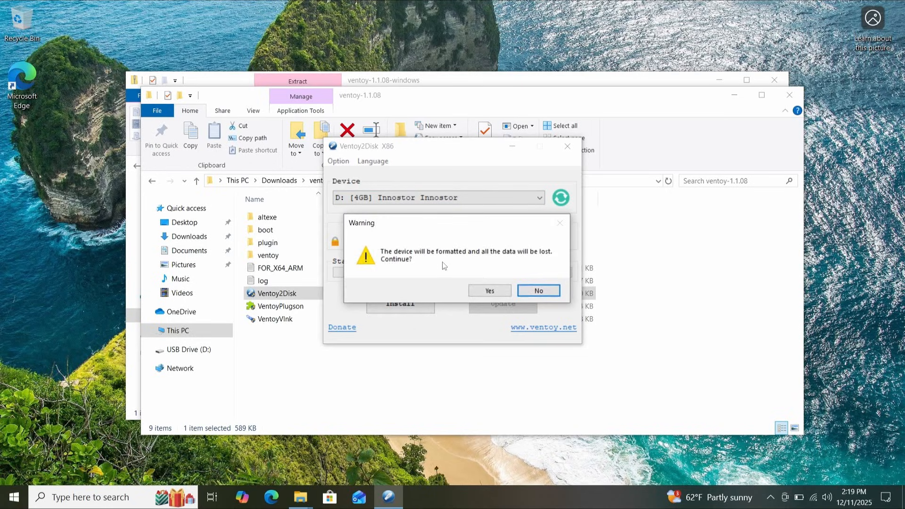
left_click(490, 290)
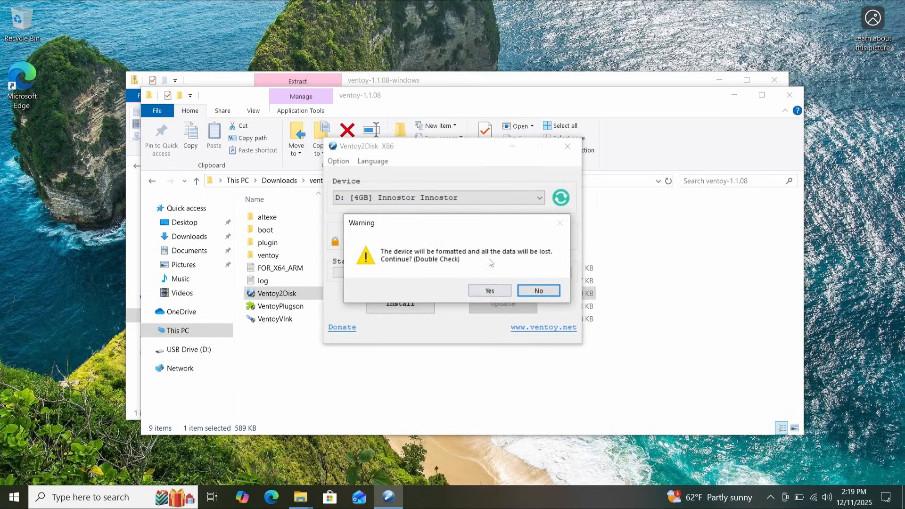
left_click(490, 290)
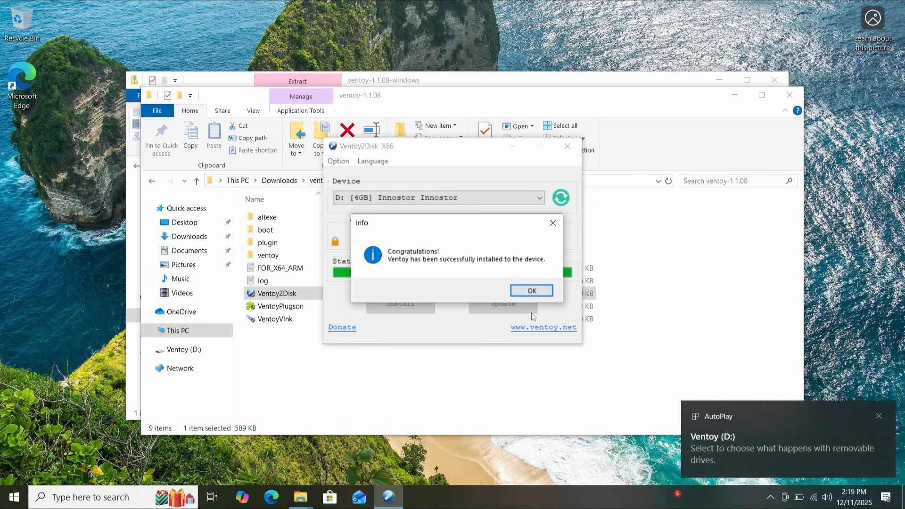
left_click(532, 291)
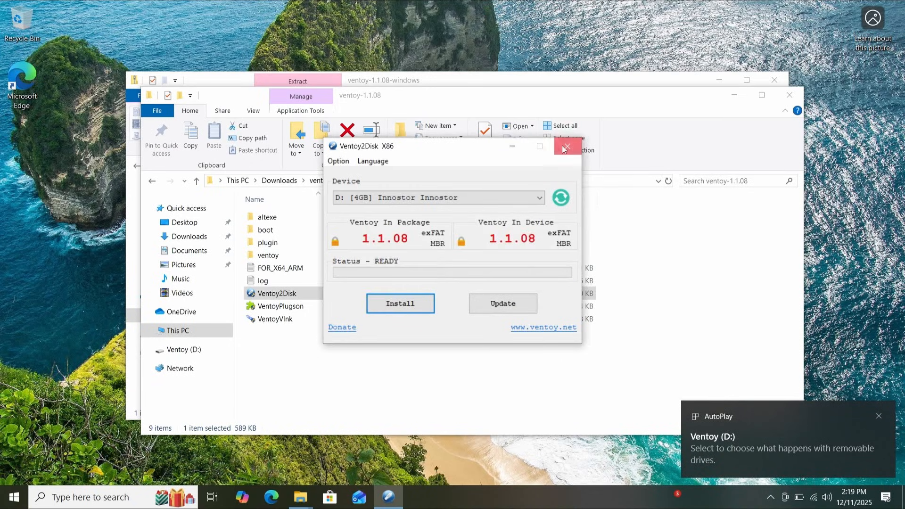
left_click(564, 149)
Copy pop-os_24.04_amd64_nvidia_22.iso from the Downloads folder
left_click(775, 79)
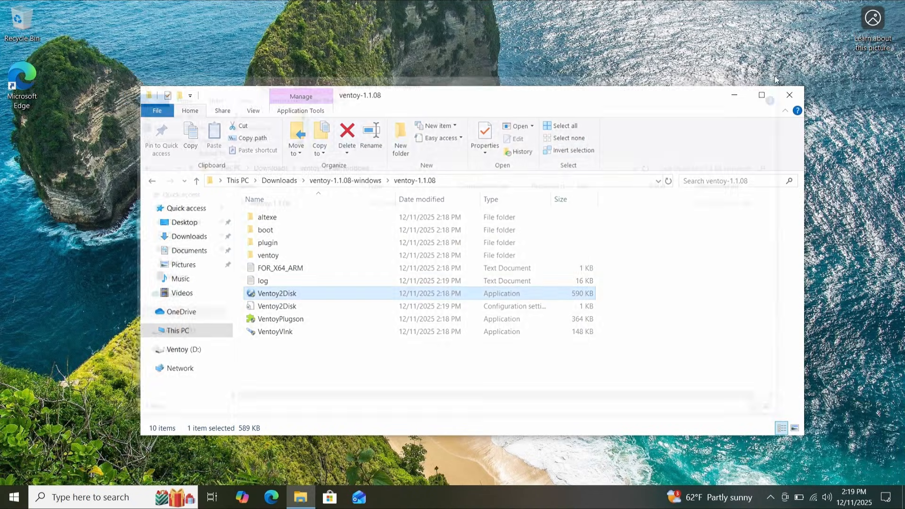
left_click(189, 236)
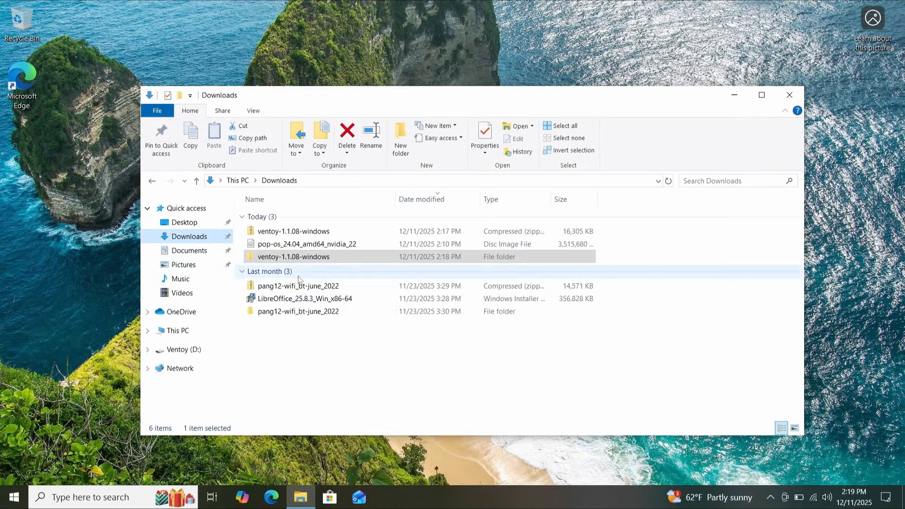
left_click(295, 245)
right_click(296, 246)
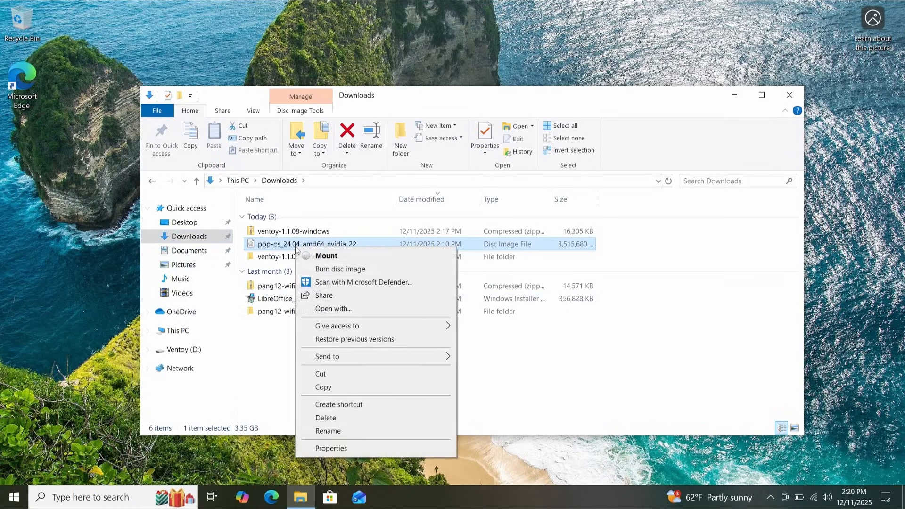
left_click(339, 387)
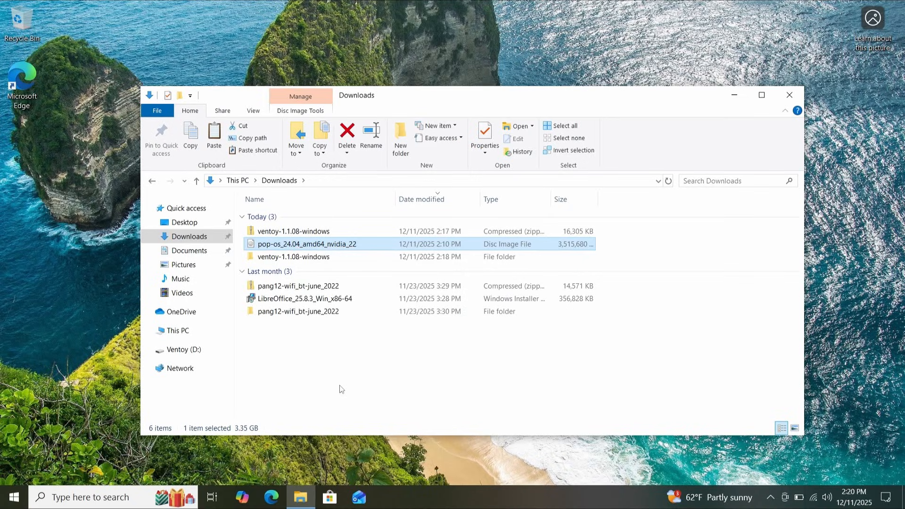
Paste the Pop!_OS ISO onto the Ventoy (D:) drive
left_click(180, 352)
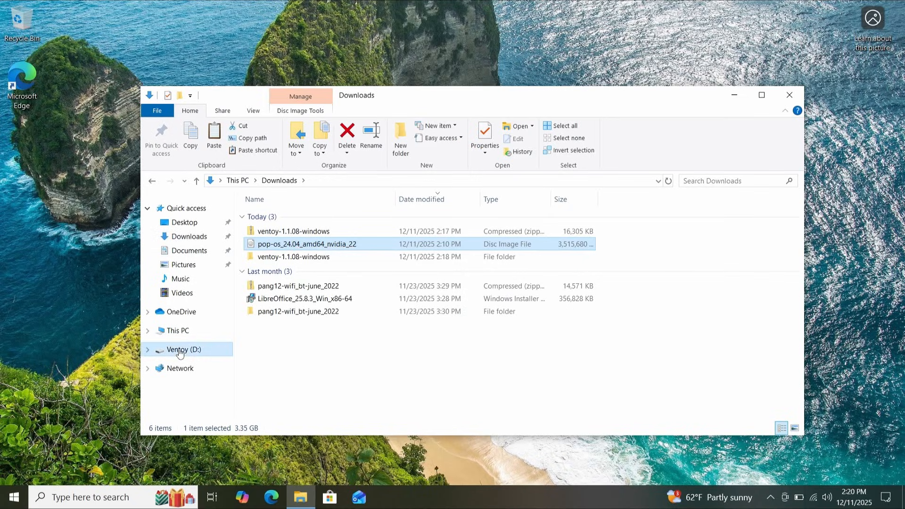
right_click(319, 271)
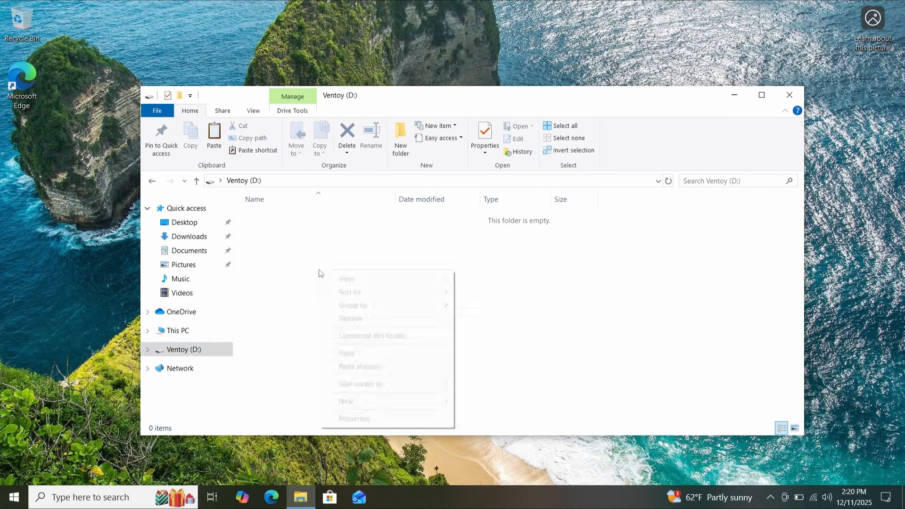
left_click(358, 352)
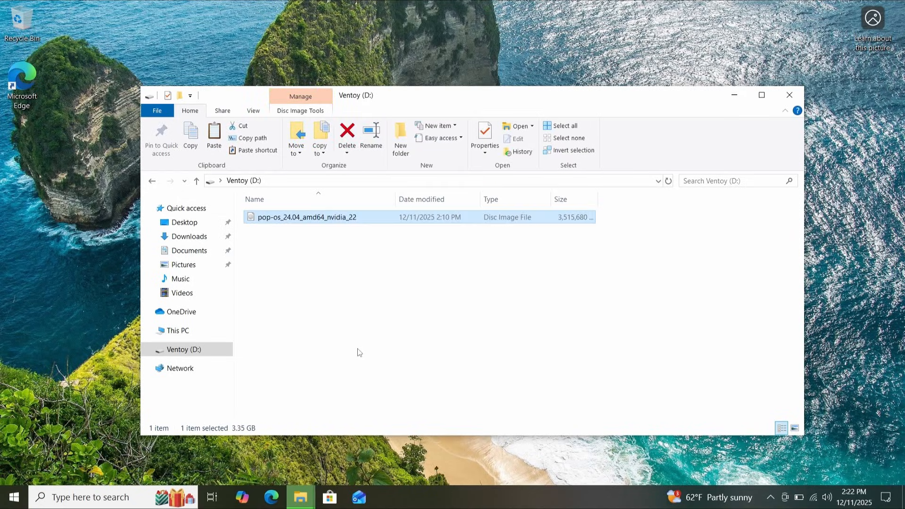
Eject Ventoy (D:), retrying from This PC after cancelling the drive-in-use warning
left_click(359, 353)
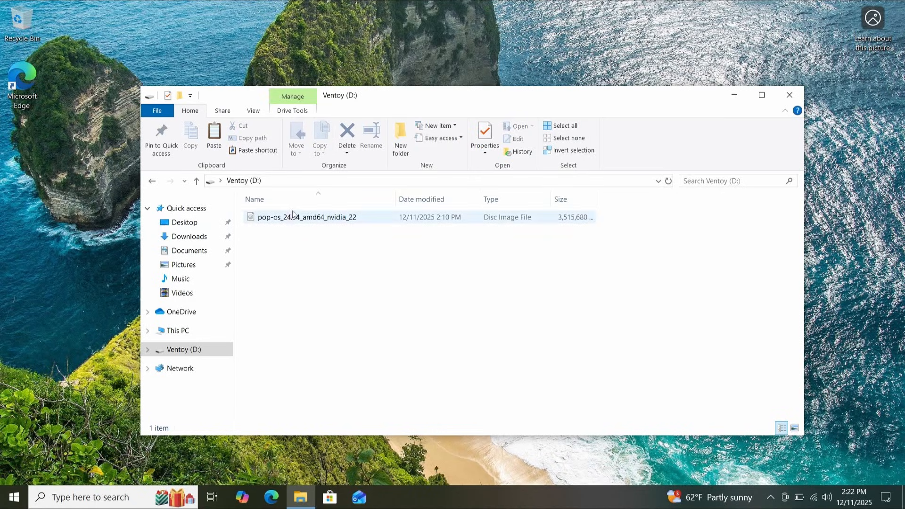
right_click(172, 357)
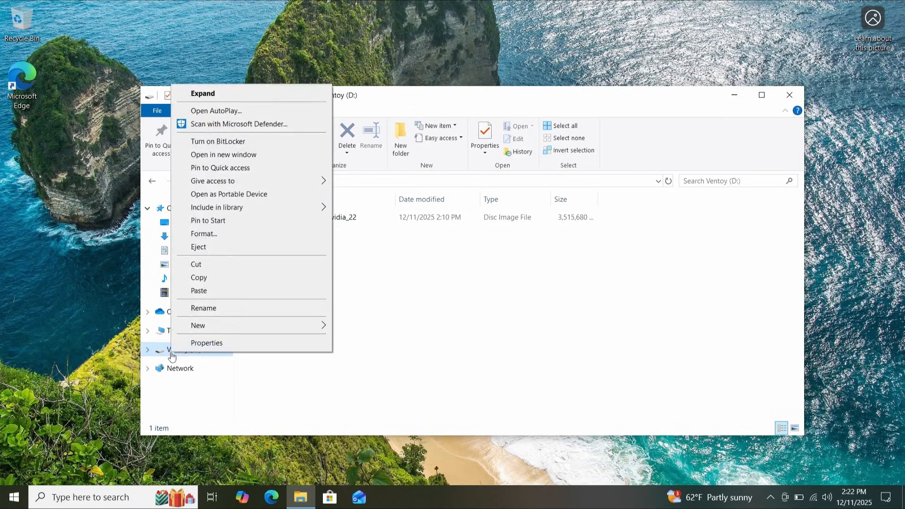
left_click(228, 248)
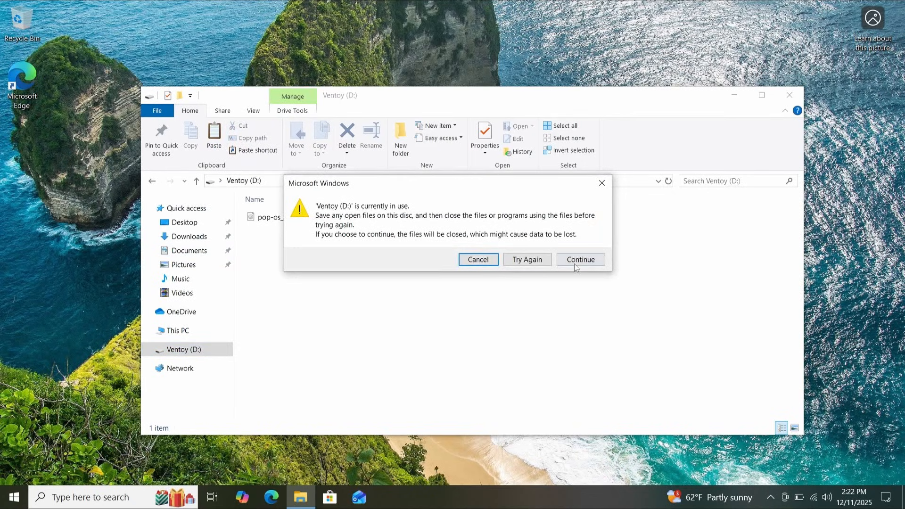
left_click(478, 259)
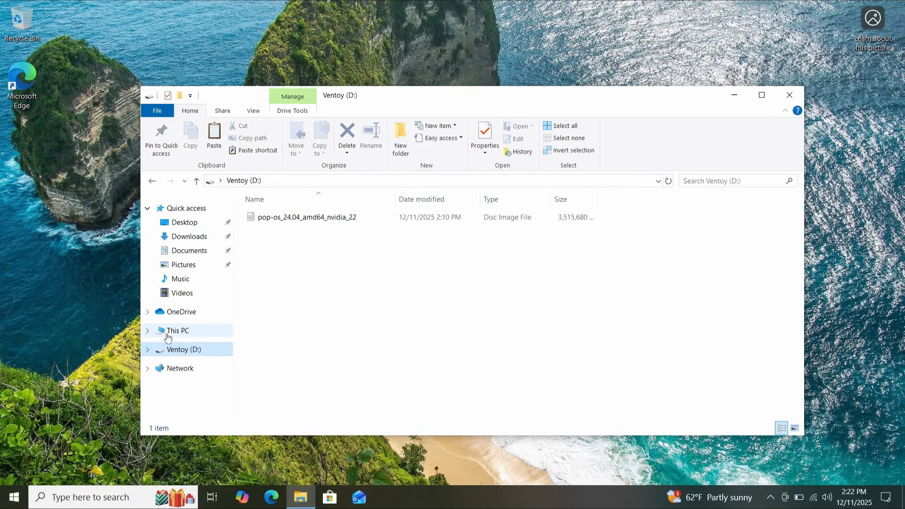
left_click(184, 332)
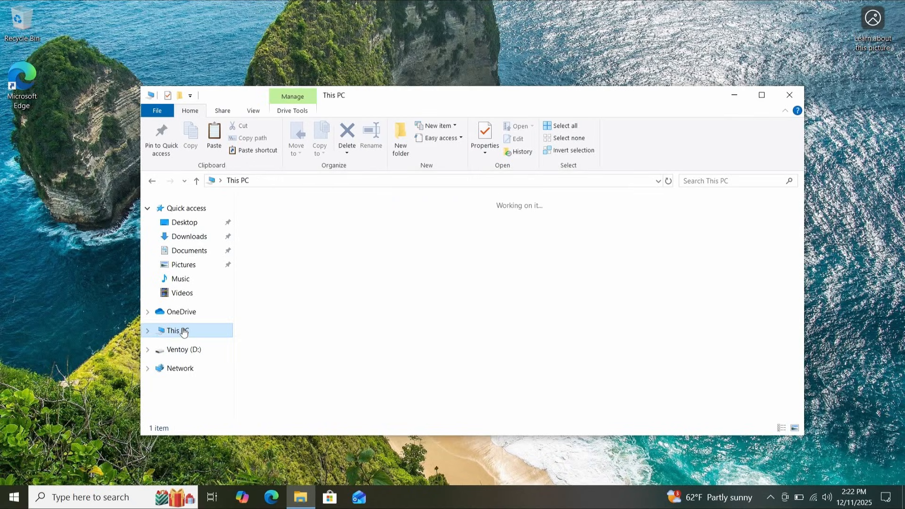
right_click(208, 349)
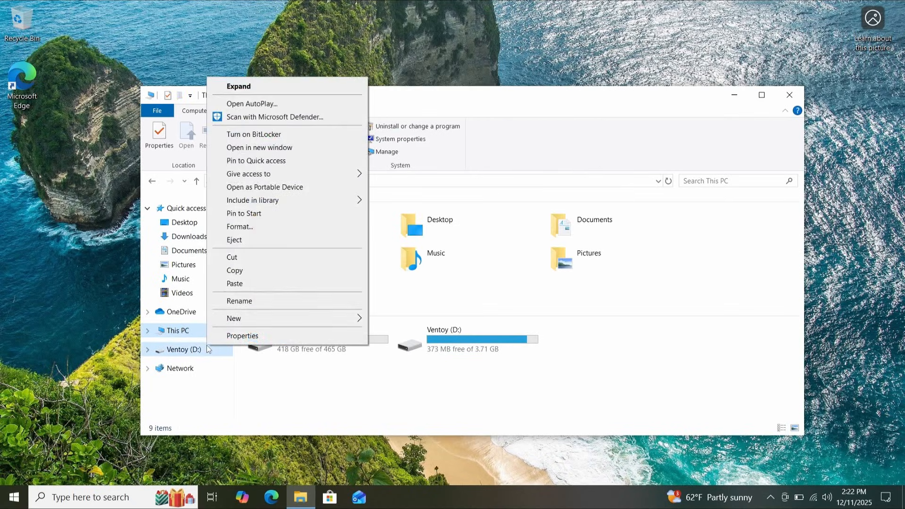
left_click(245, 240)
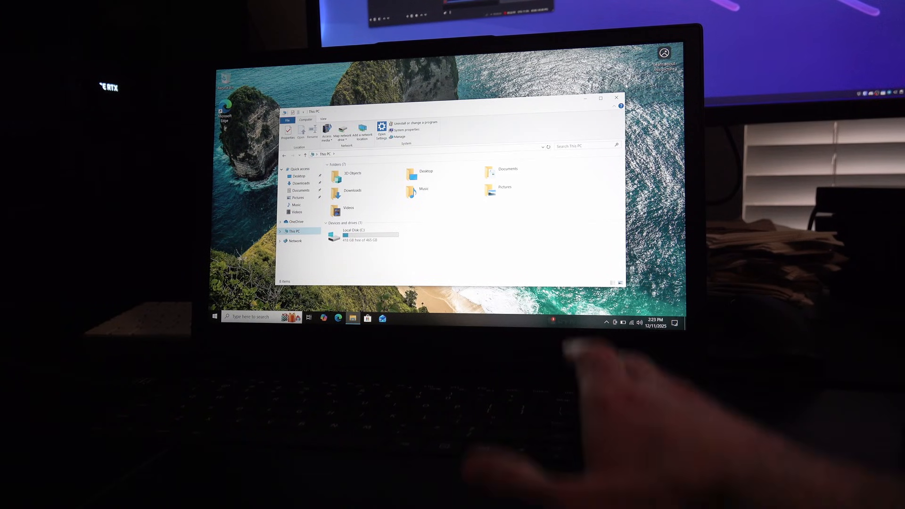
Close File Explorer and bring up the Start menu to restart Windows
left_click(624, 87)
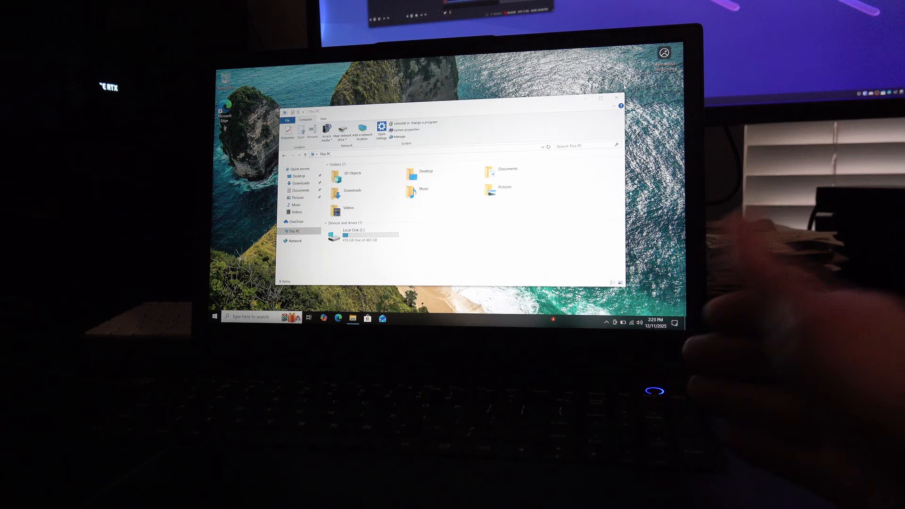
left_click(617, 97)
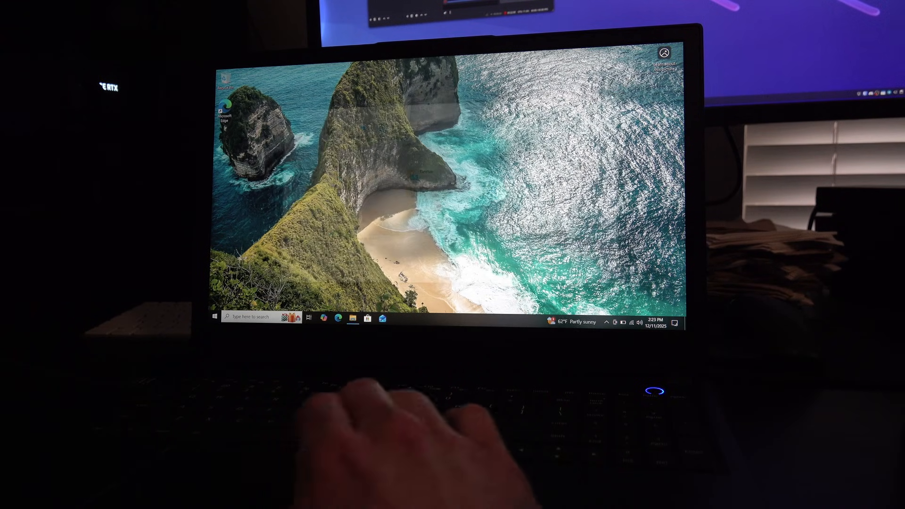
key("super")
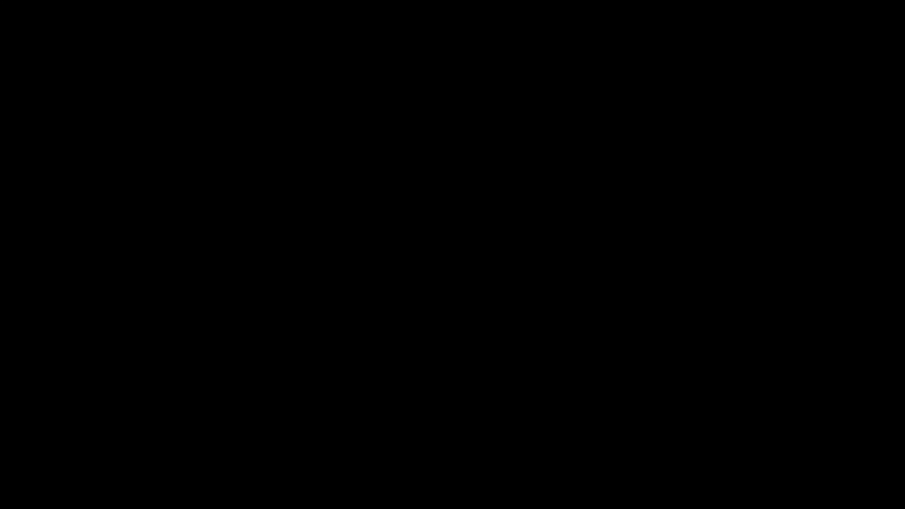
Boot once from the Innostor PenDrive through the firmware's One Time Boot menu
key("Escape")
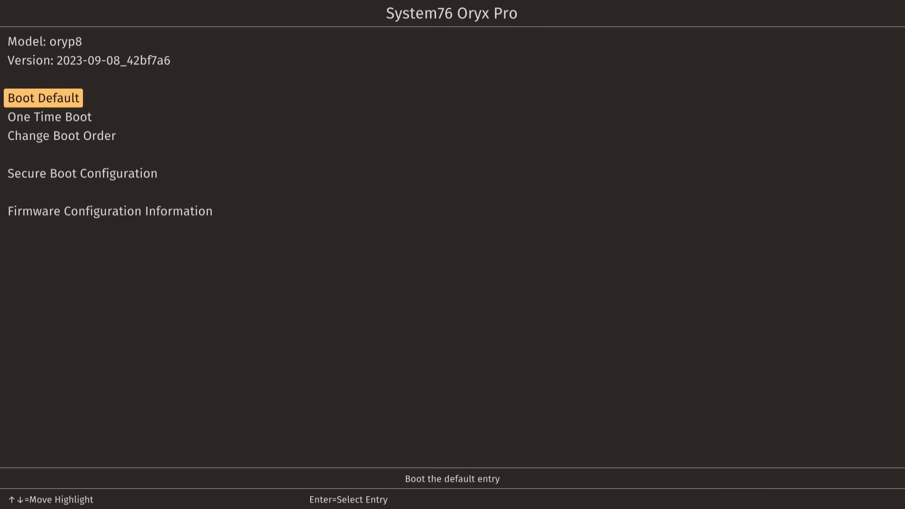
key("Down")
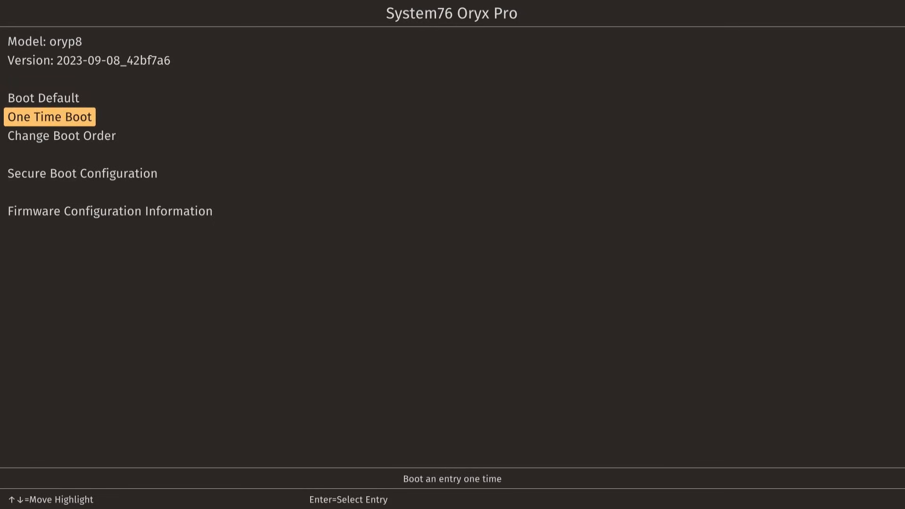
key("Return")
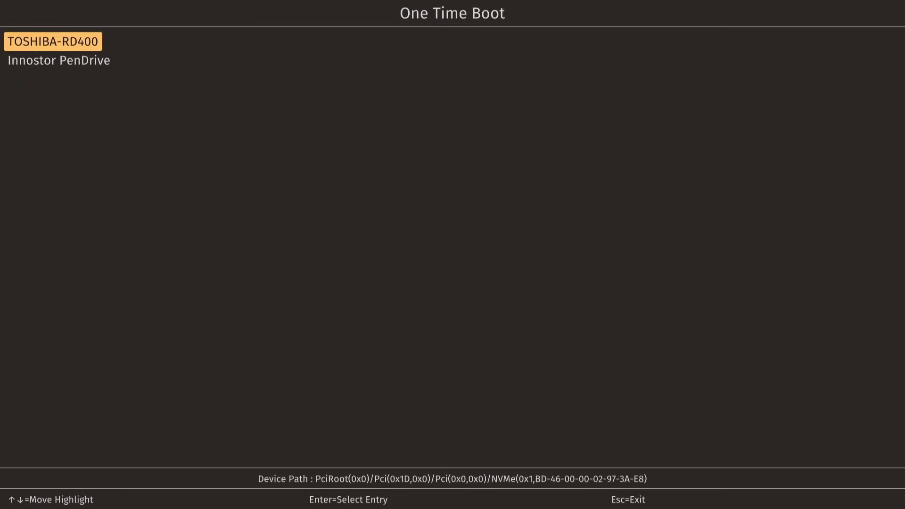
key("Down")
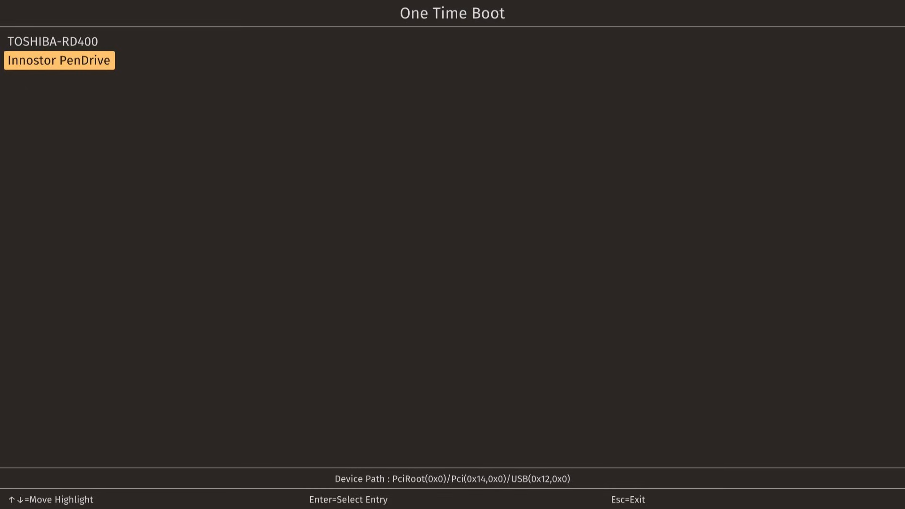
key("Return")
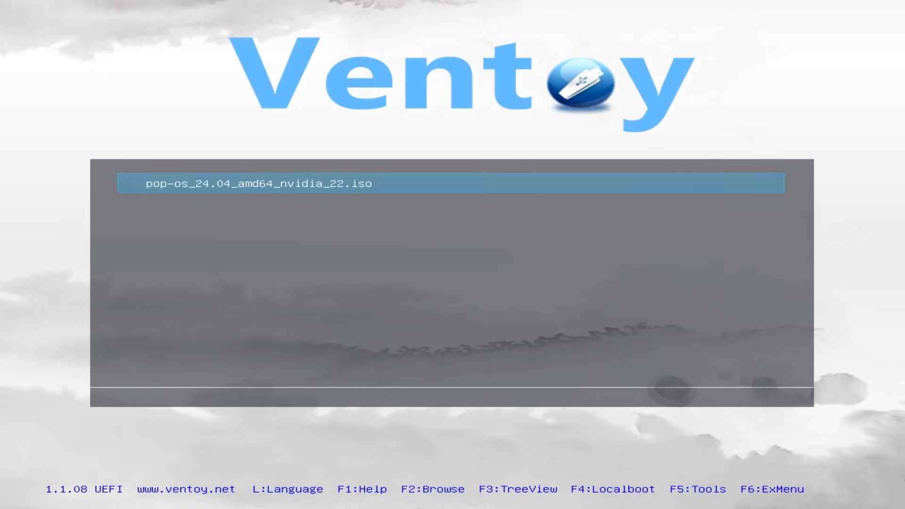
Boot pop-os_24.04_amd64_nvidia_22.iso in normal mode and start 'Try or Install Pop_OS'
key("Return")
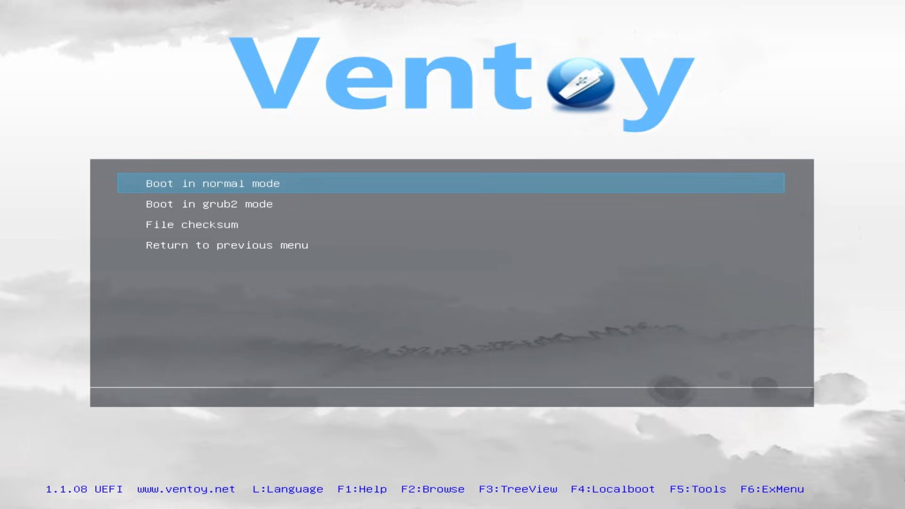
key("Return")
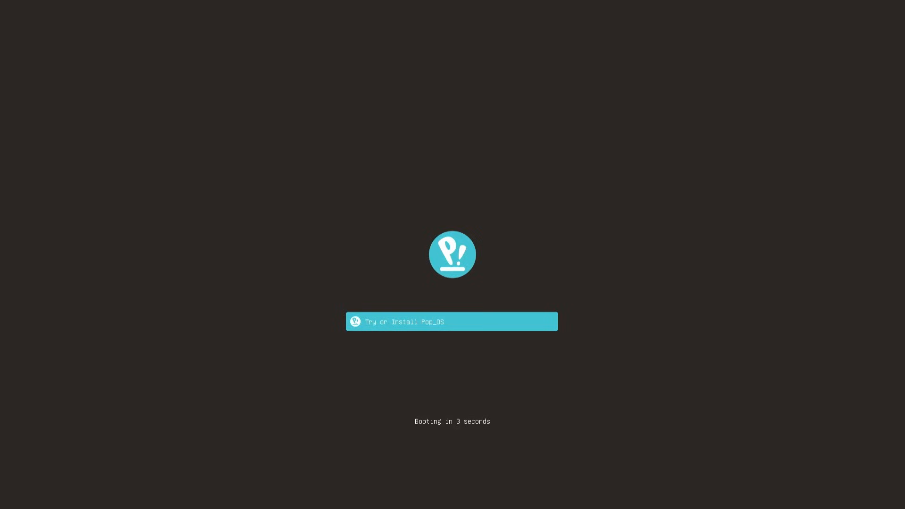
key("Return")
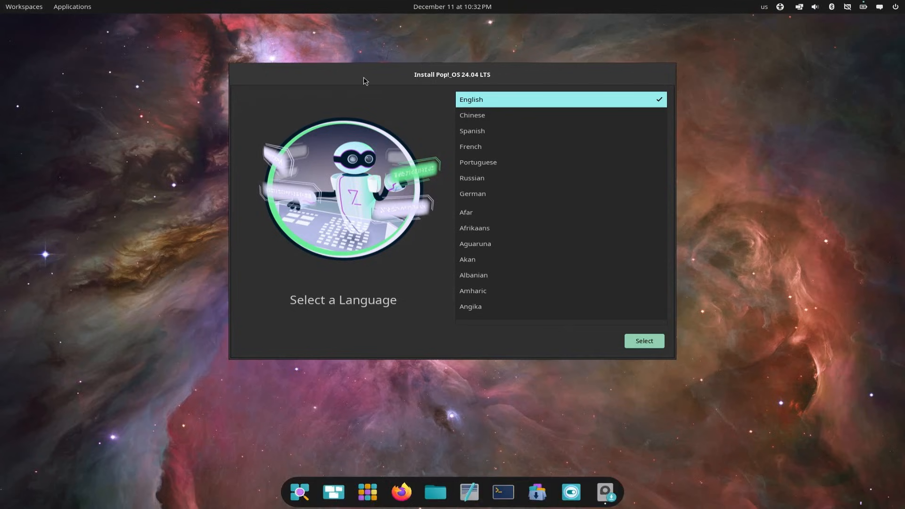
Set the HDMI-A-1 display to 1920x1080 in COSMIC Settings Displays, keep it, and close Settings
left_click(571, 492)
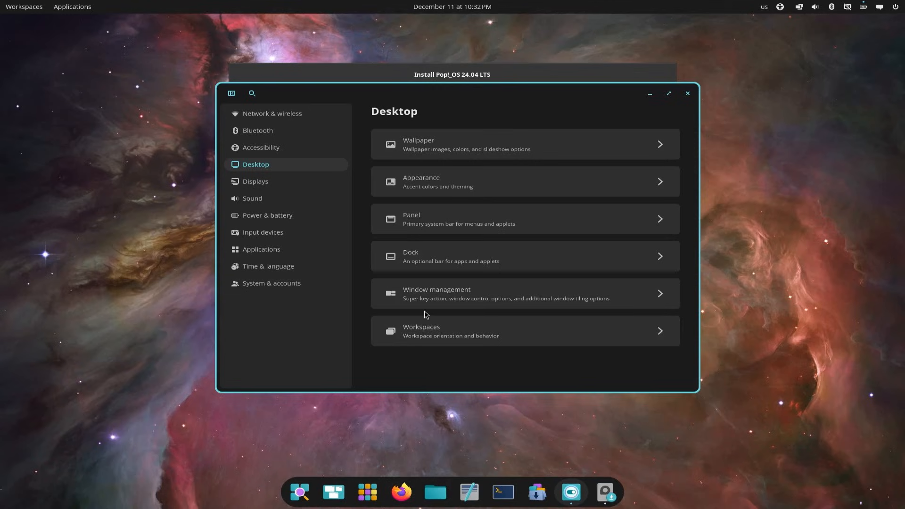
left_click(283, 182)
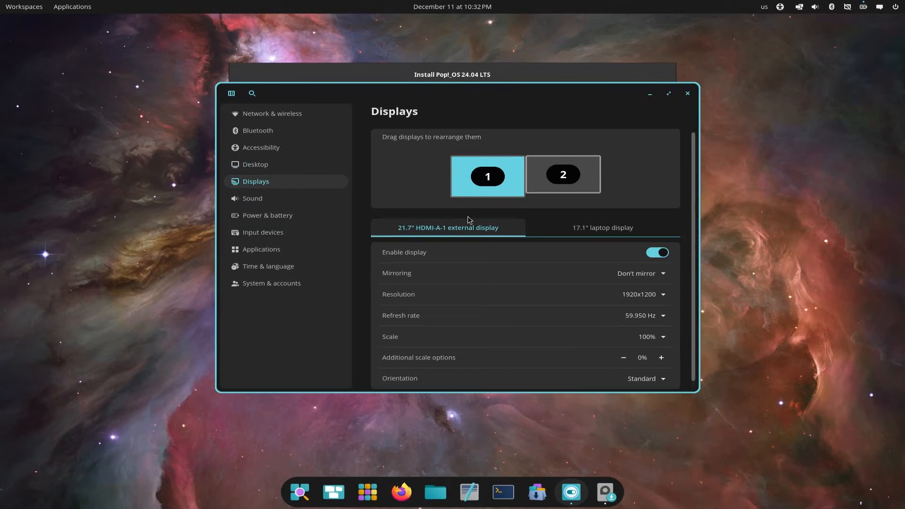
left_click(638, 297)
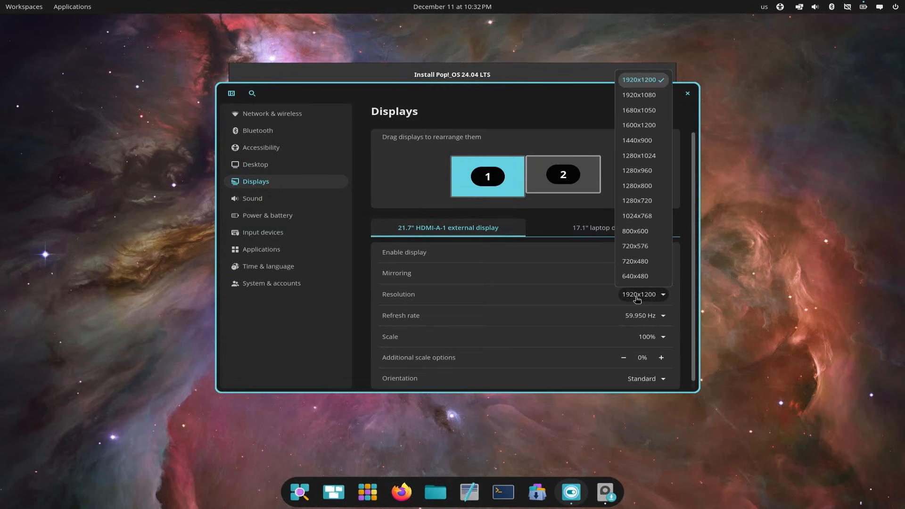
left_click(639, 95)
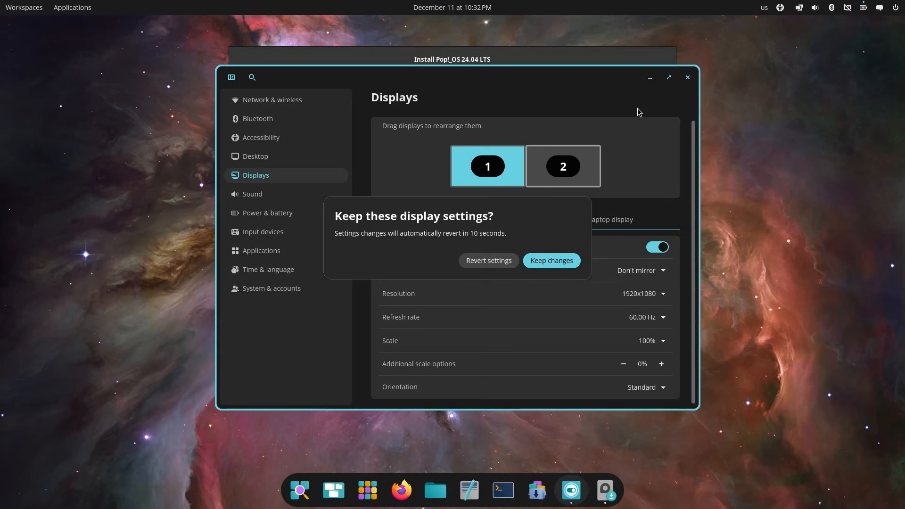
left_click(557, 262)
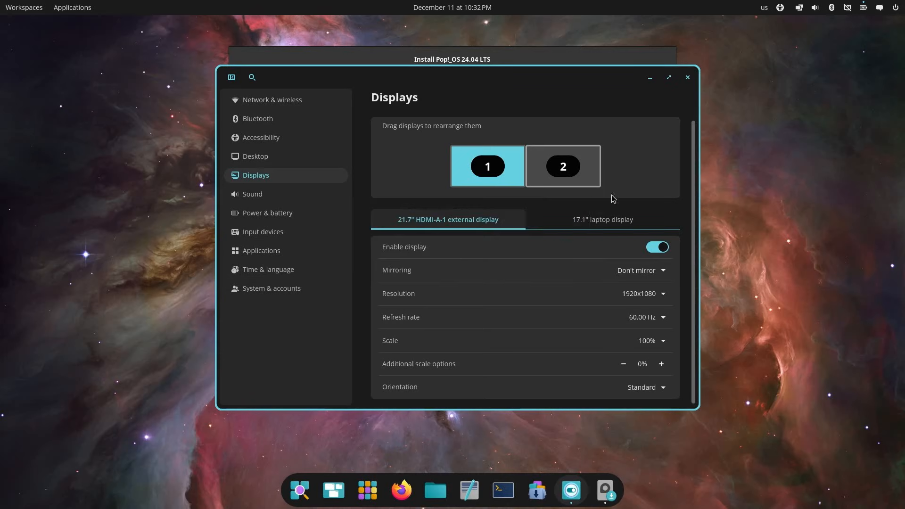
left_click(688, 77)
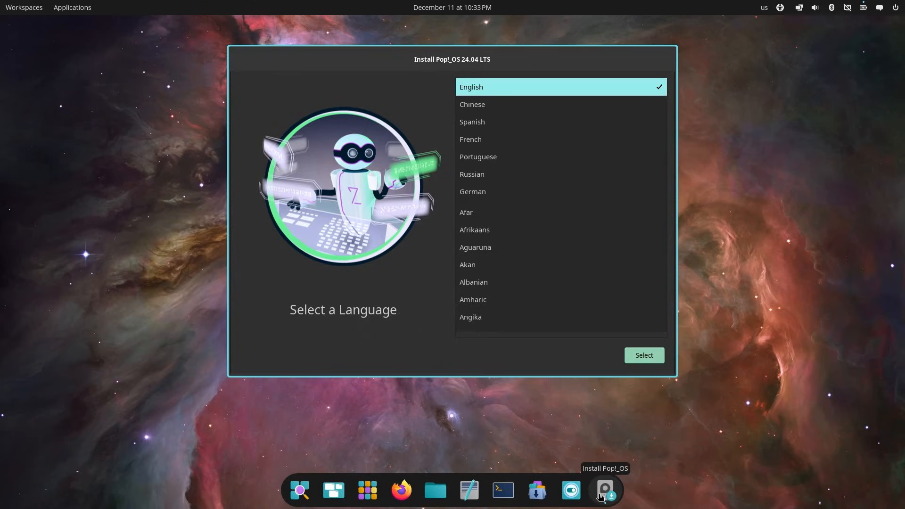
Select English (United States) as the language and the default English (US) keyboard layout
left_click(649, 360)
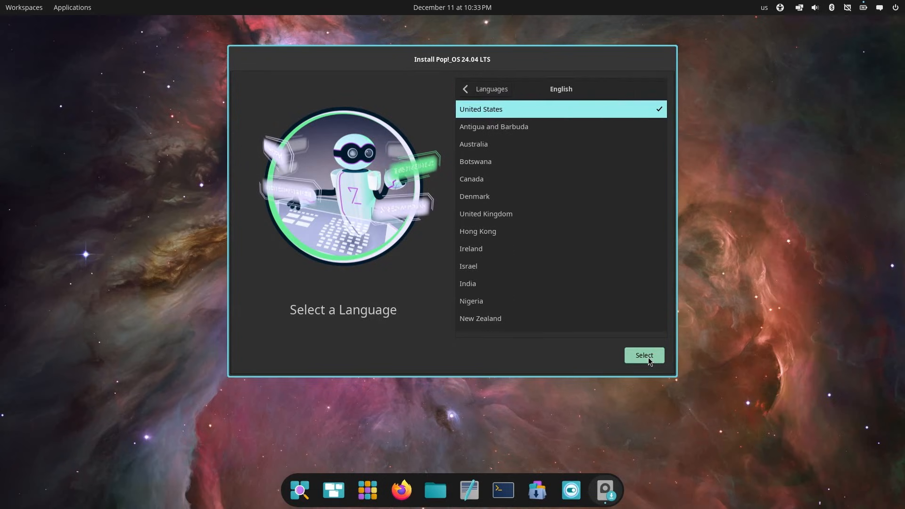
left_click(649, 359)
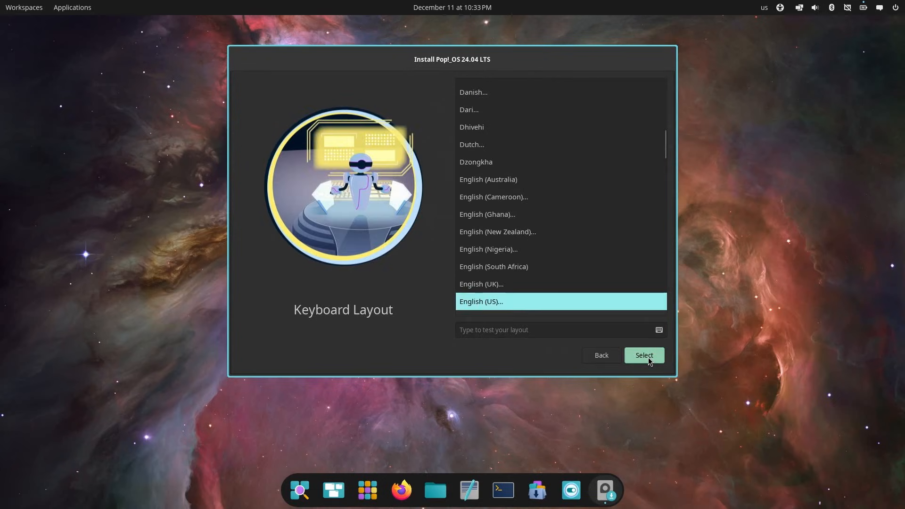
left_click(649, 360)
left_click(649, 360)
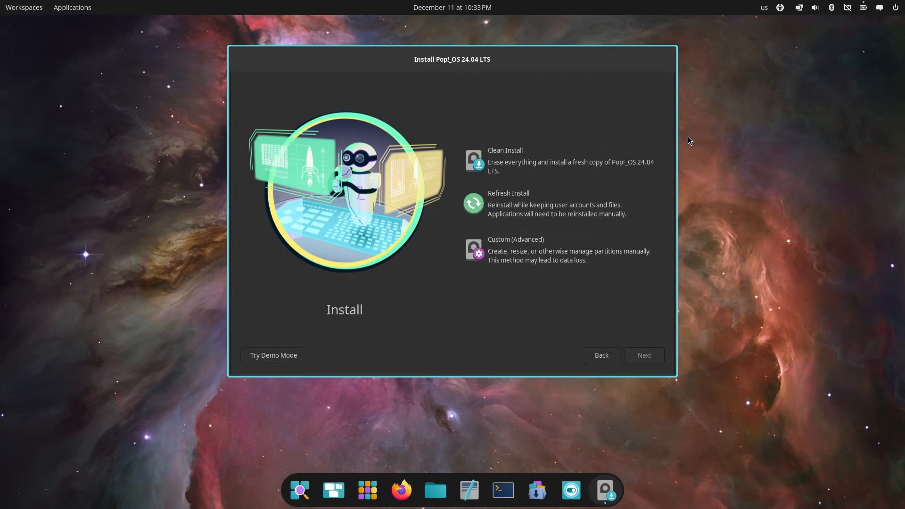
Choose a clean install that erases the TOSHIBA-RD400 238.5 GiB NVMe drive
left_click(602, 161)
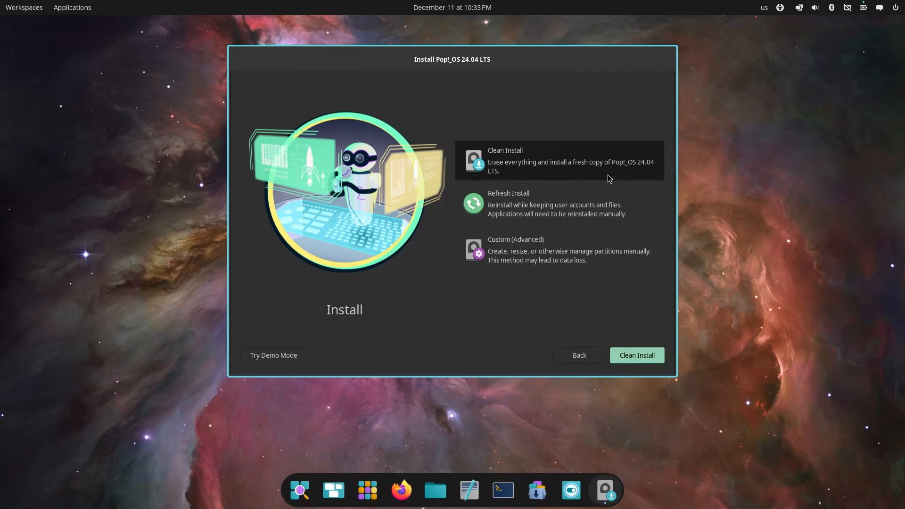
left_click(638, 356)
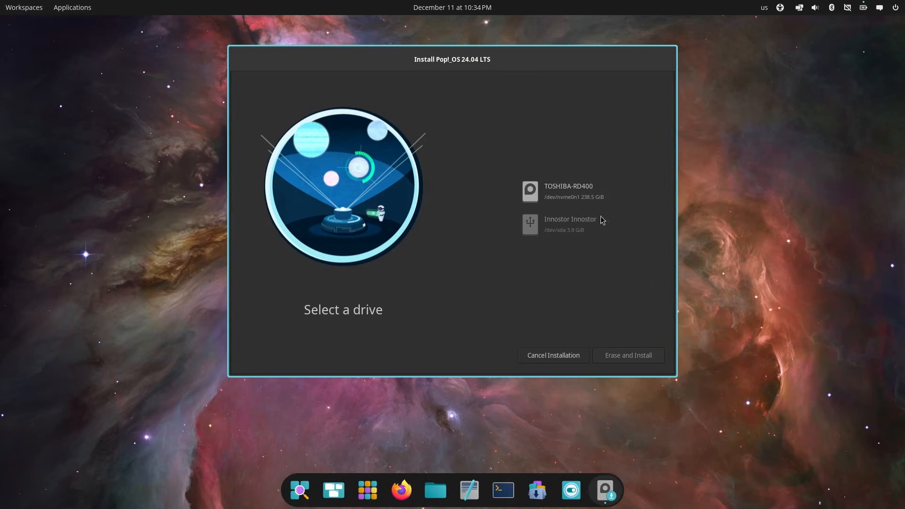
left_click(600, 189)
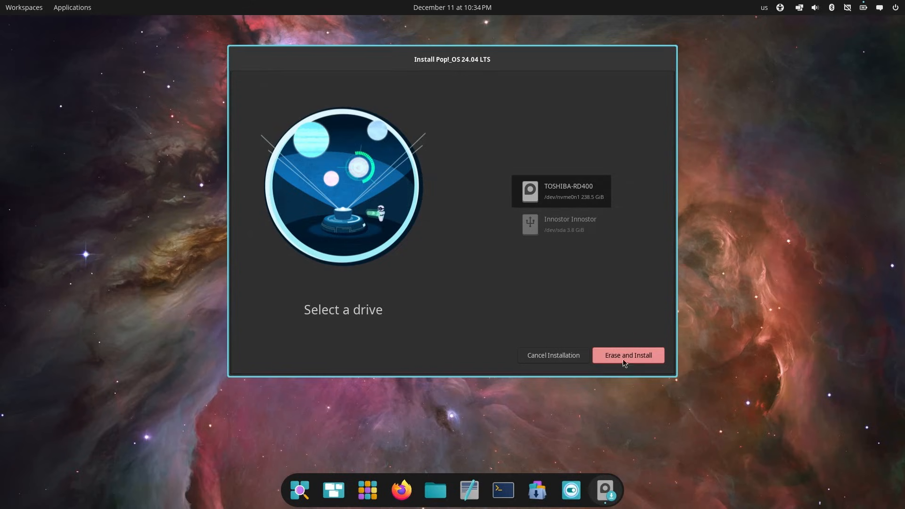
left_click(661, 357)
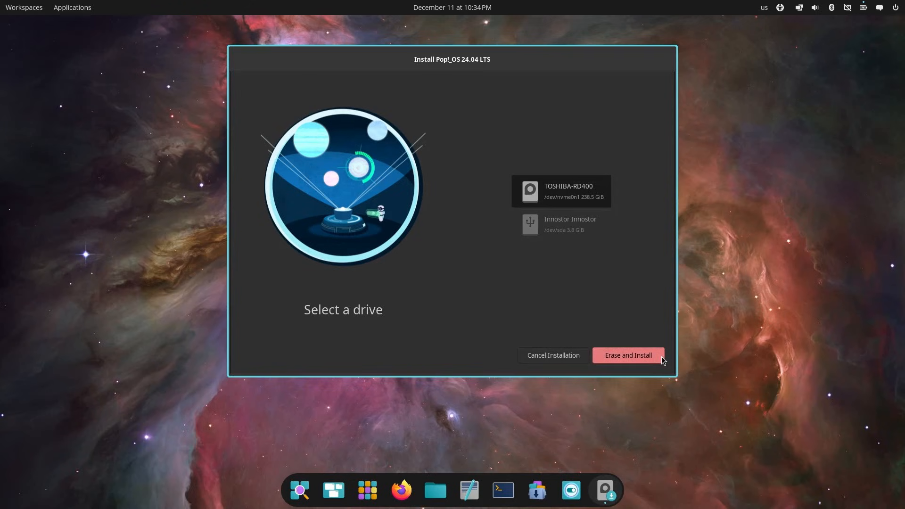
Enter the user's full name and a user name for the new account
type("Jacob Kauffmann")
key("Tab")
type("jacob")
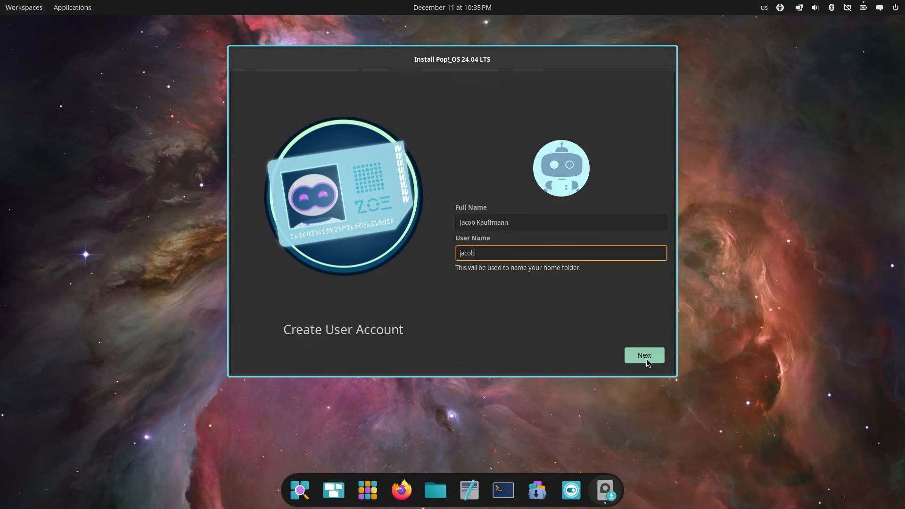
left_click(647, 359)
Set and confirm the account password
type("••••••••")
key("Tab")
type("••••••••")
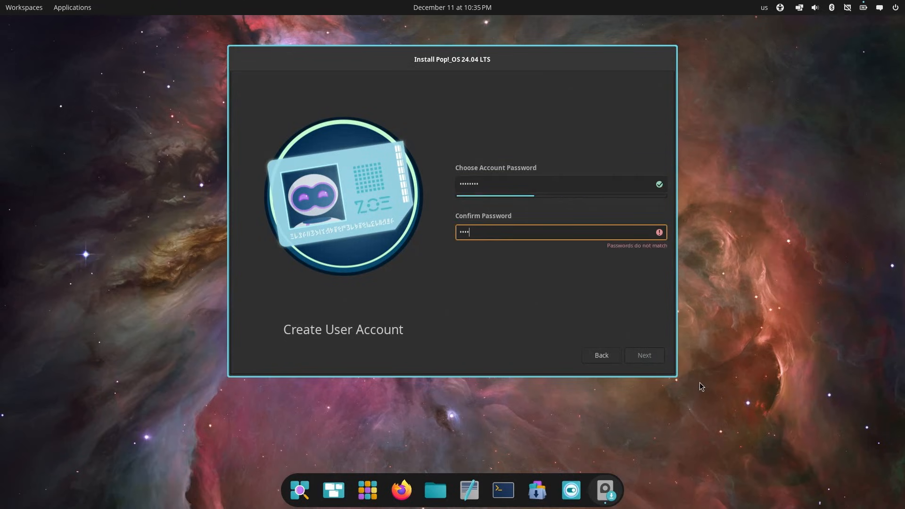
left_click(643, 356)
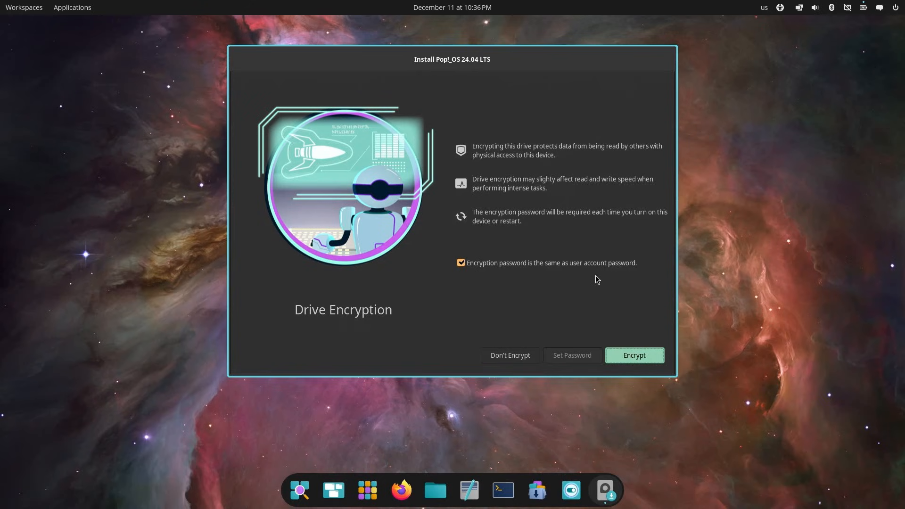
Encrypt the drive and start installing, scrolling through the detailed log until it finishes
left_click(653, 361)
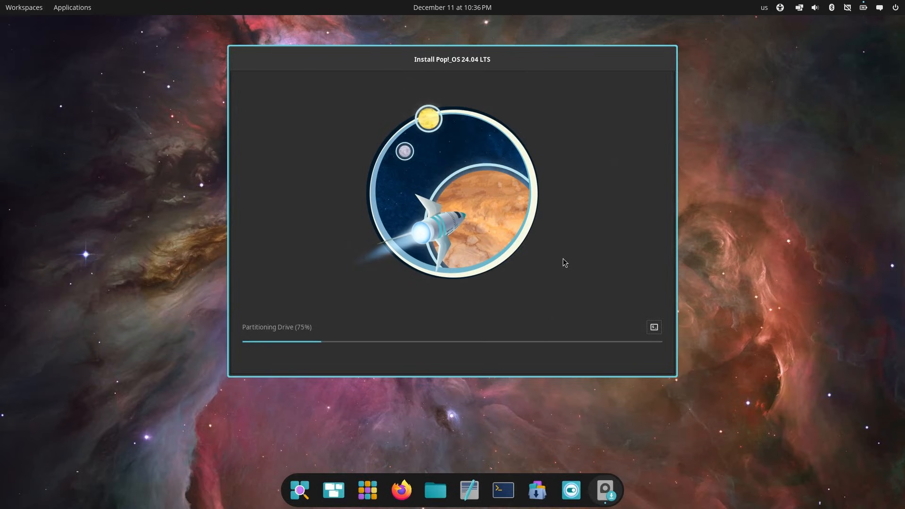
left_click(656, 329)
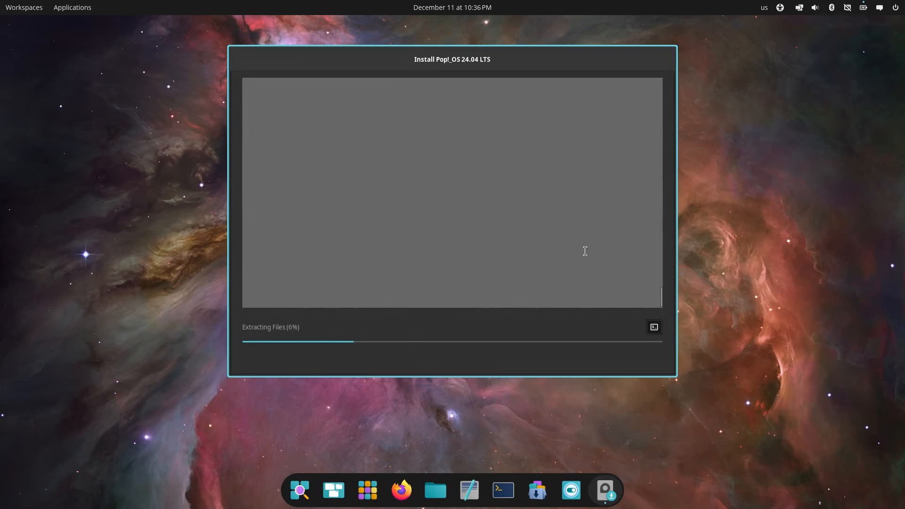
scroll(586, 251, "up", 20)
scroll(586, 254, "down", 8)
scroll(585, 255, "down", 12)
scroll(585, 255, "up", 3)
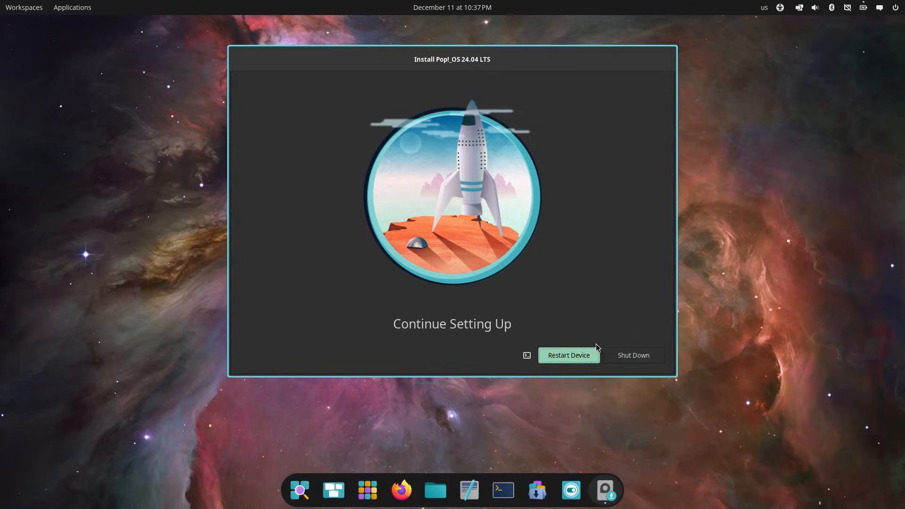
Restart, unlock the encrypted disk with its passphrase, and log in with the account password
left_click(596, 358)
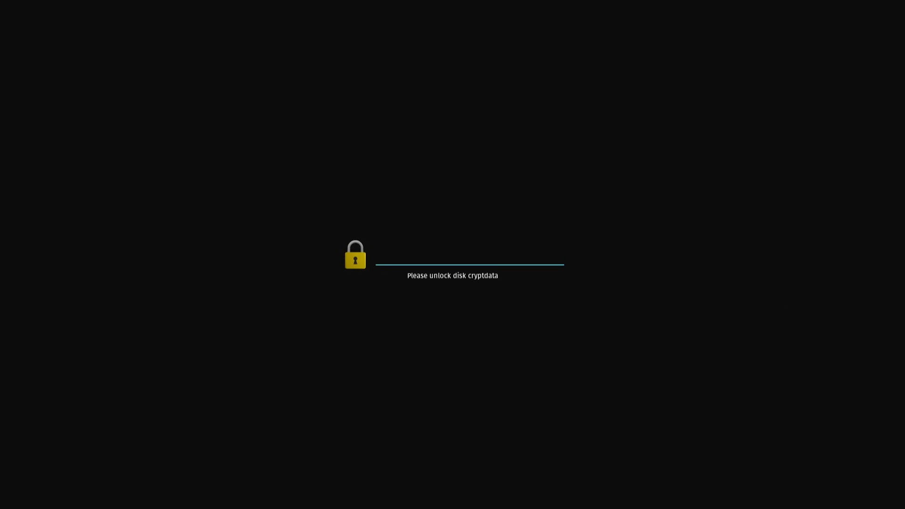
type("****")
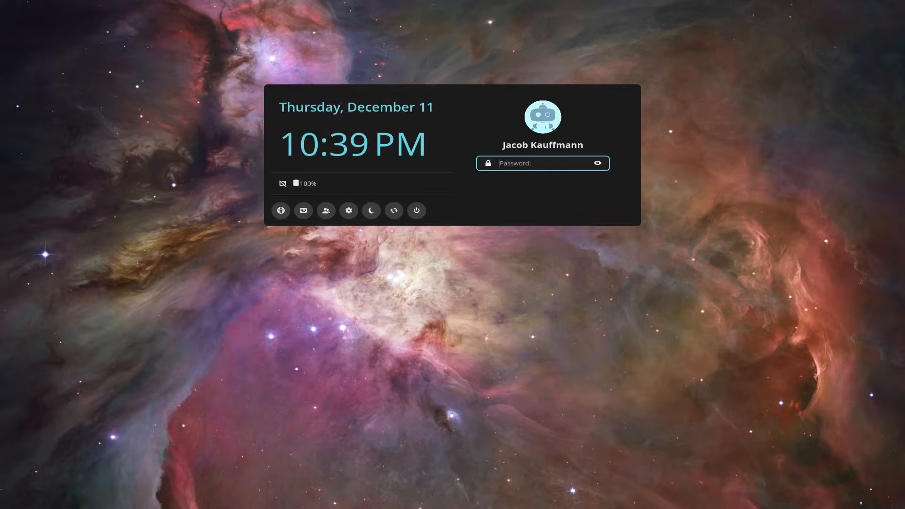
type("********")
key("Return")
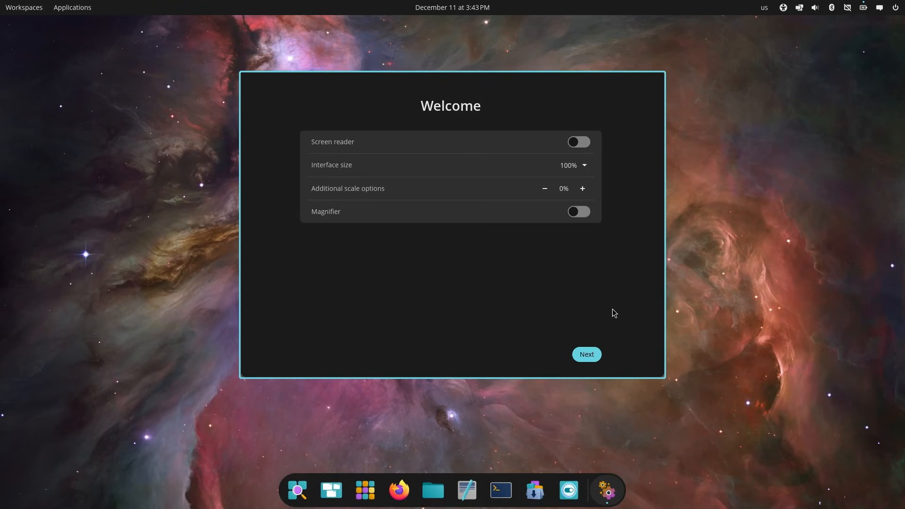
Connect to the hyrule Wi-Fi network with its password
left_click(599, 360)
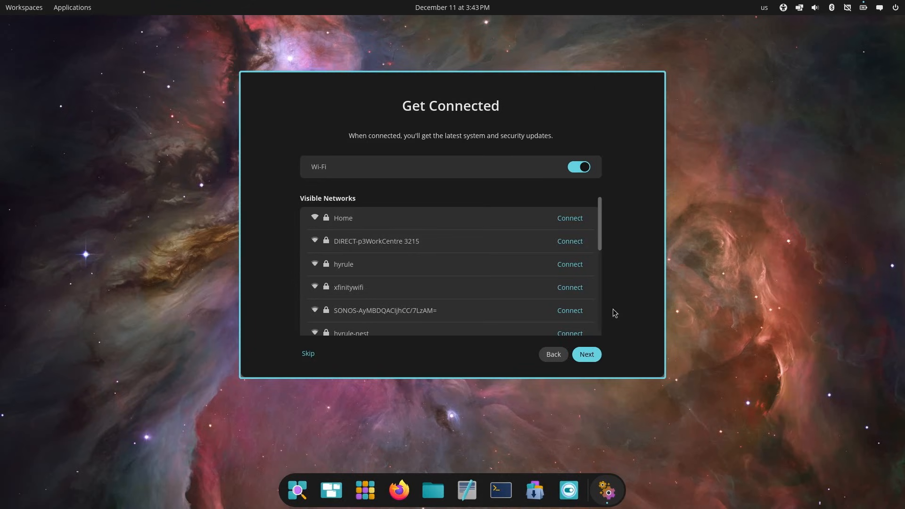
left_click(564, 267)
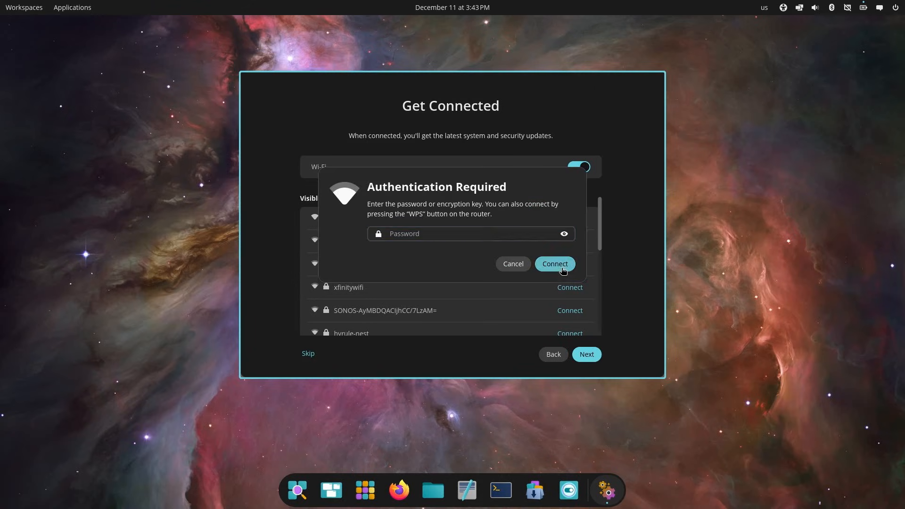
type("••••••")
key("Return")
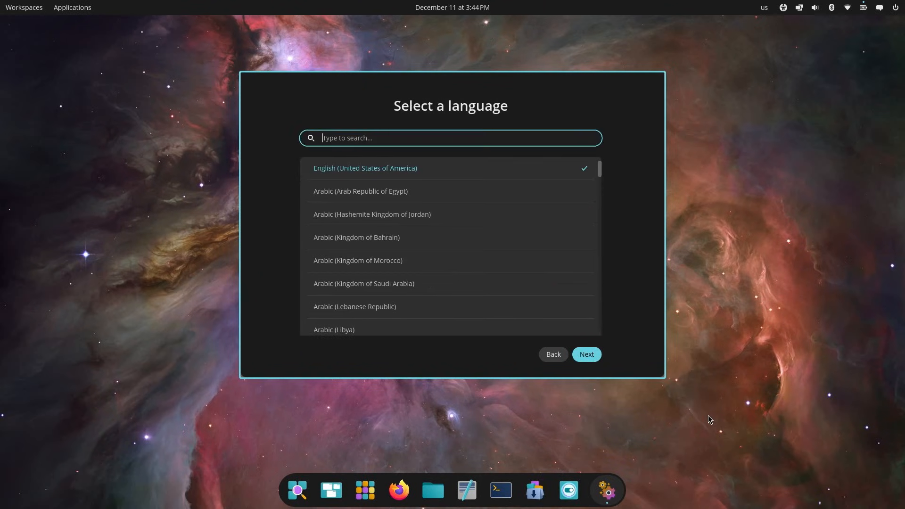
Keep English (US) language and keyboard, and set the timezone to America/Denver
left_click(590, 355)
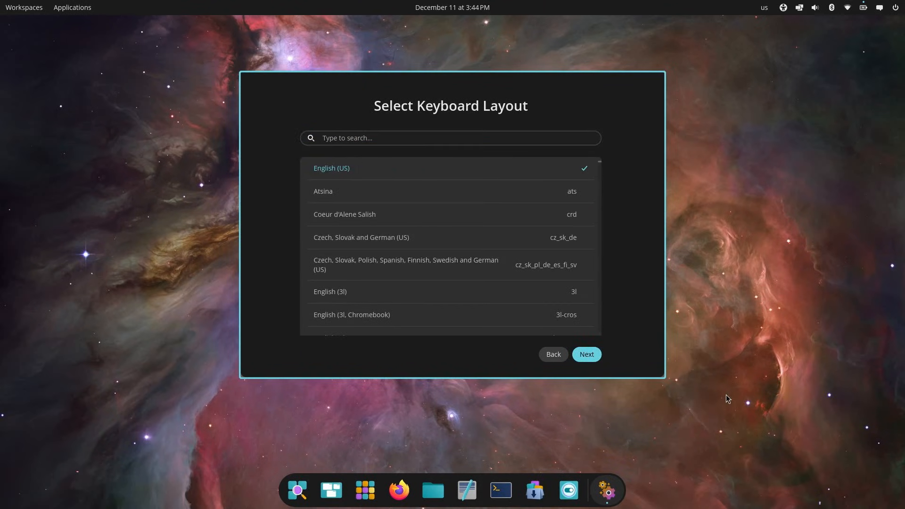
left_click(593, 355)
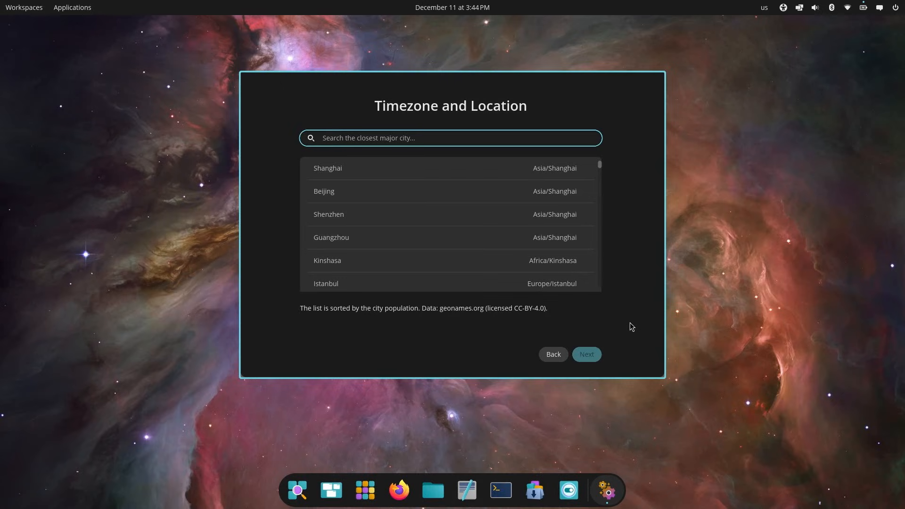
type("denver")
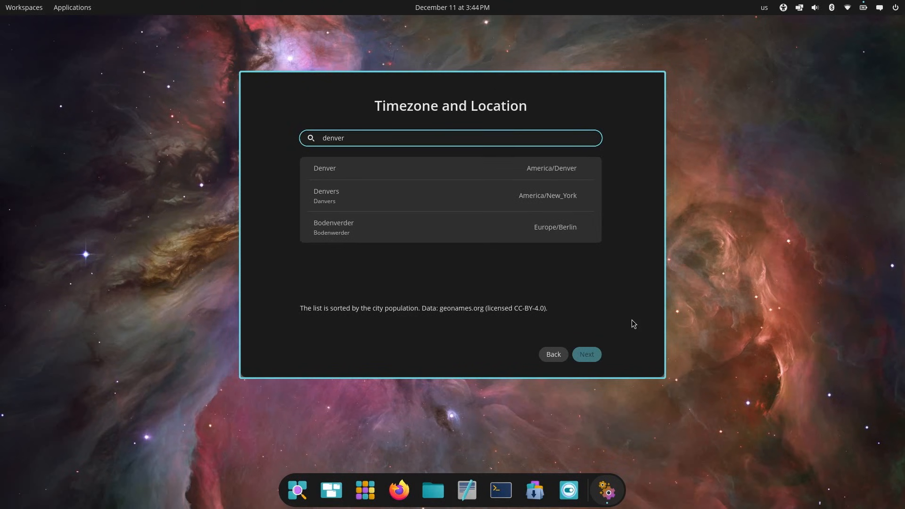
left_click(544, 175)
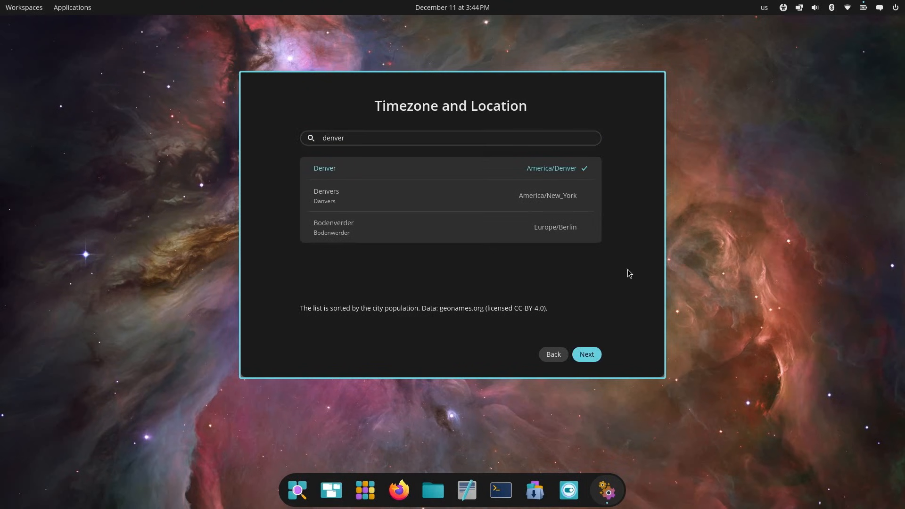
left_click(586, 356)
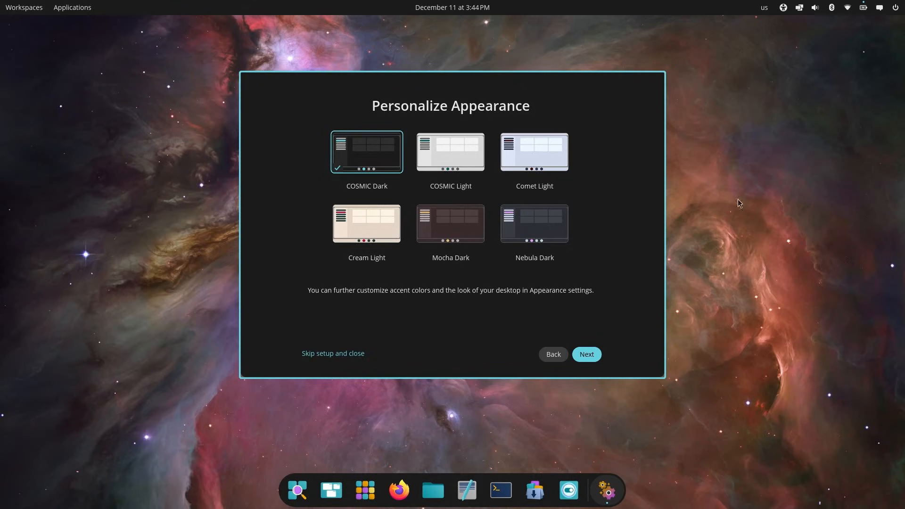
Preview COSMIC Light, then keep the COSMIC Dark theme
left_click(446, 148)
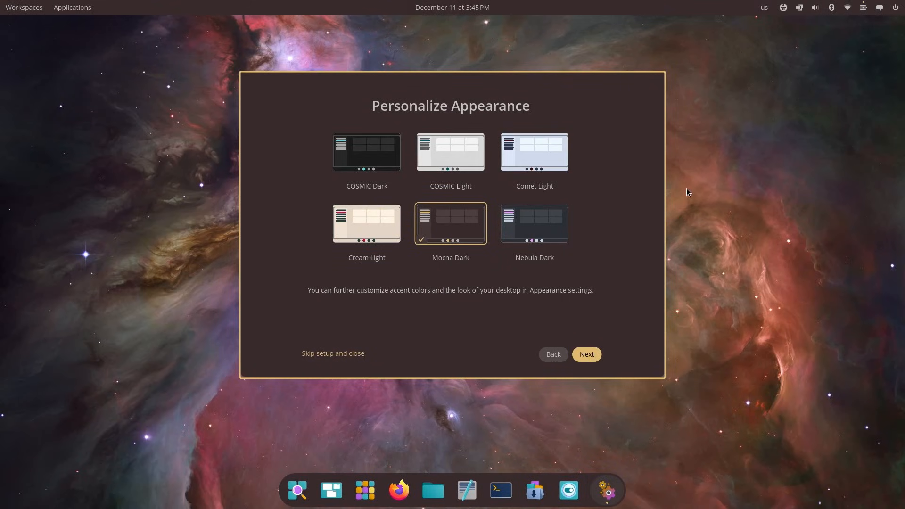
left_click(355, 151)
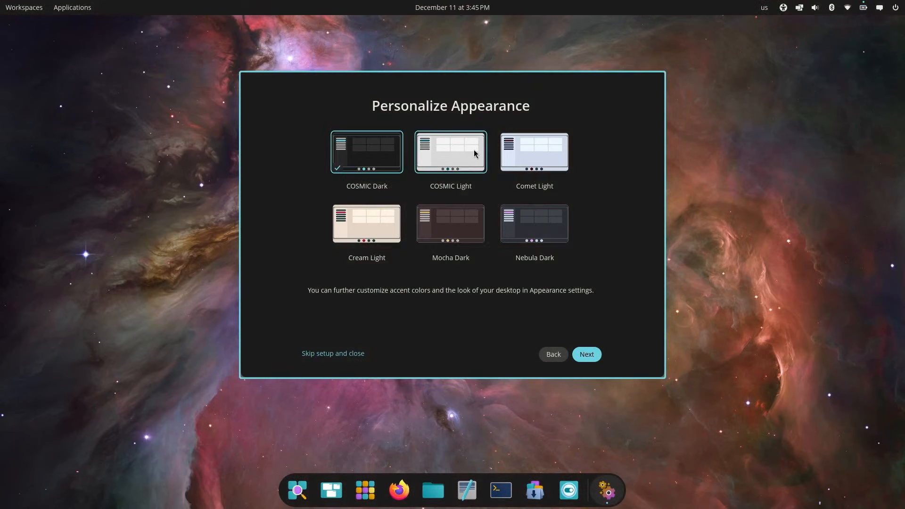
left_click(597, 356)
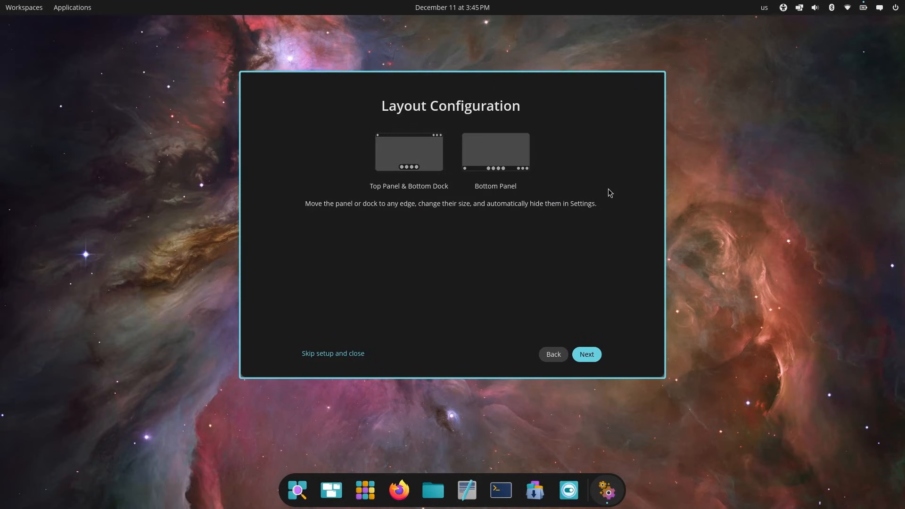
Keep the Top Panel & Bottom Dock layout after trying Bottom Panel, and finish setup
left_click(493, 155)
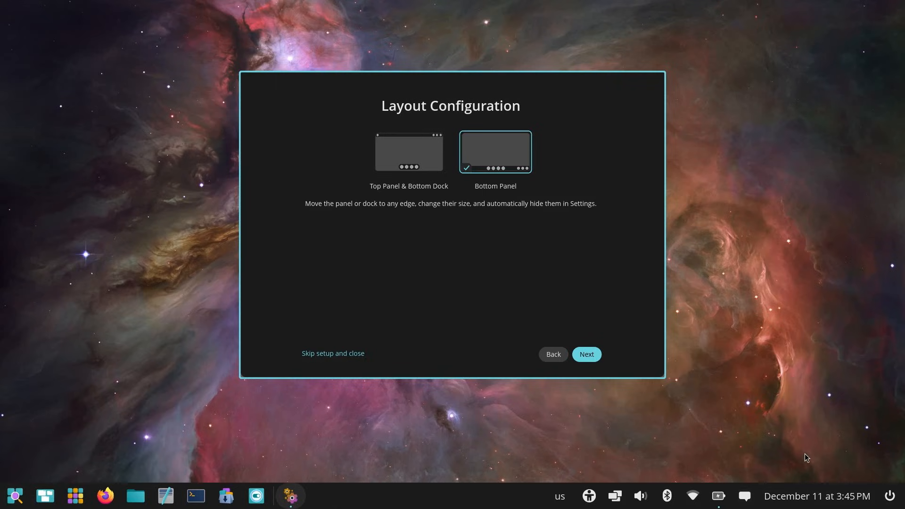
left_click(397, 149)
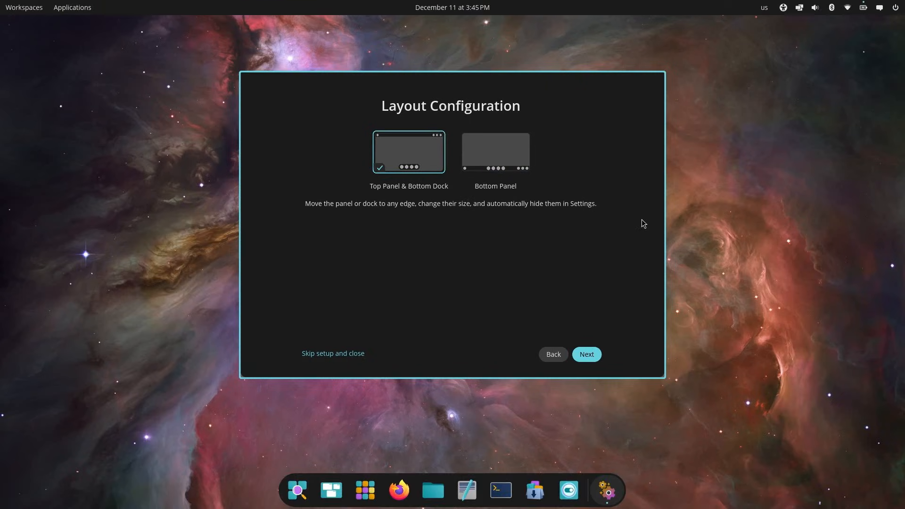
key("Return")
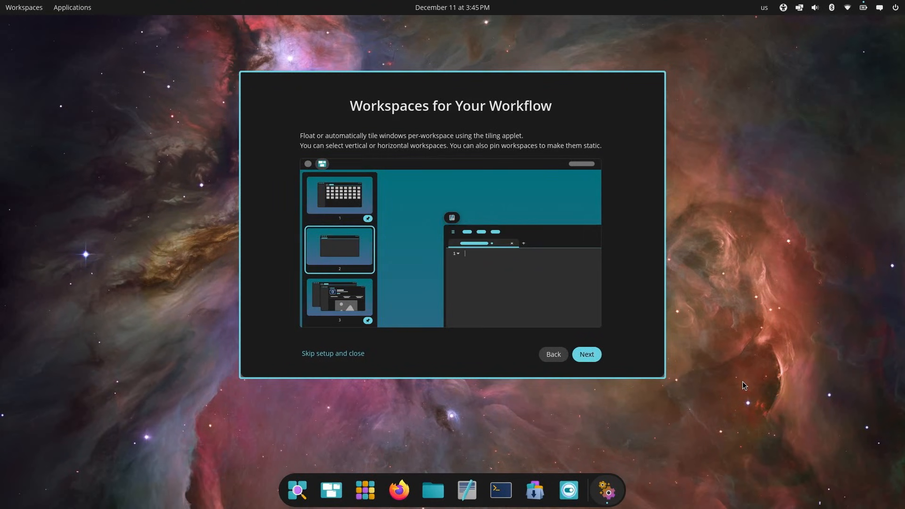
key("Return")
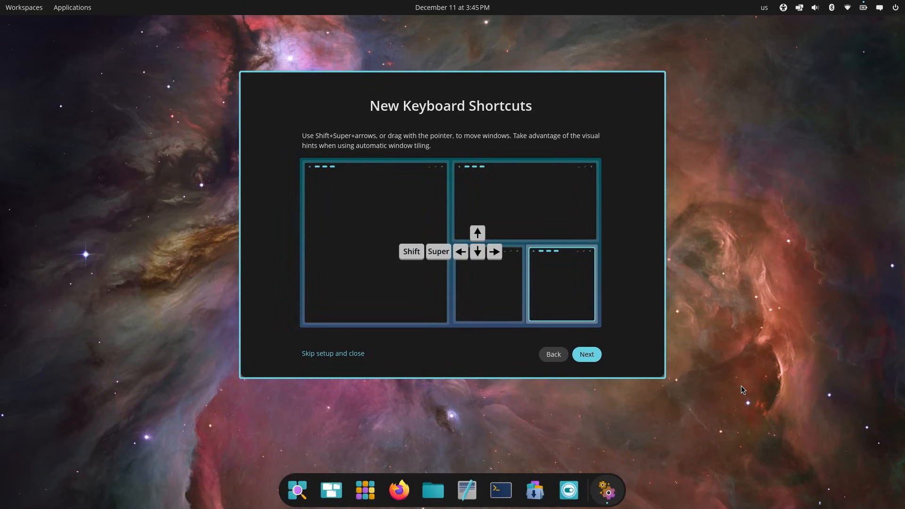
left_click(588, 354)
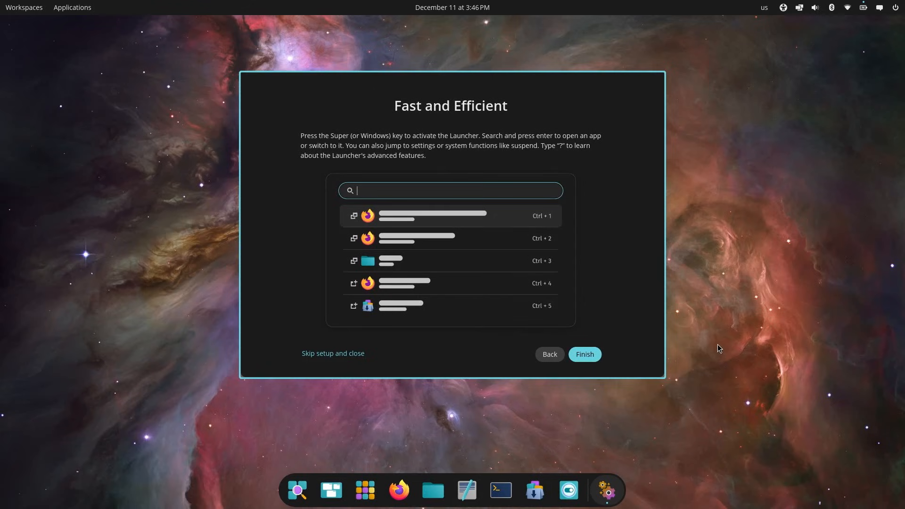
left_click(595, 358)
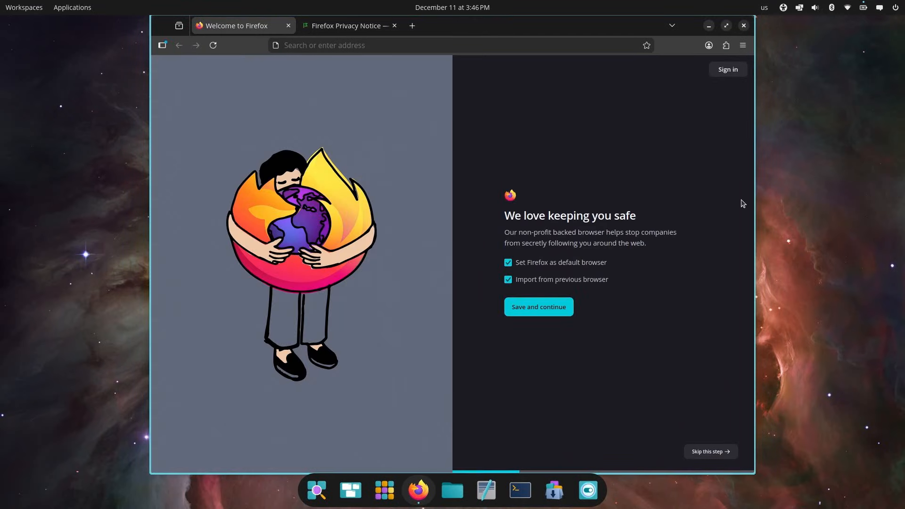
Maximize Firefox and close the Privacy Notice tab
key("super+Up")
left_click(222, 31)
left_click(229, 29)
Load nerdclub.nots.cl, scroll the Nerd Club join page, then close Firefox
left_click(223, 49)
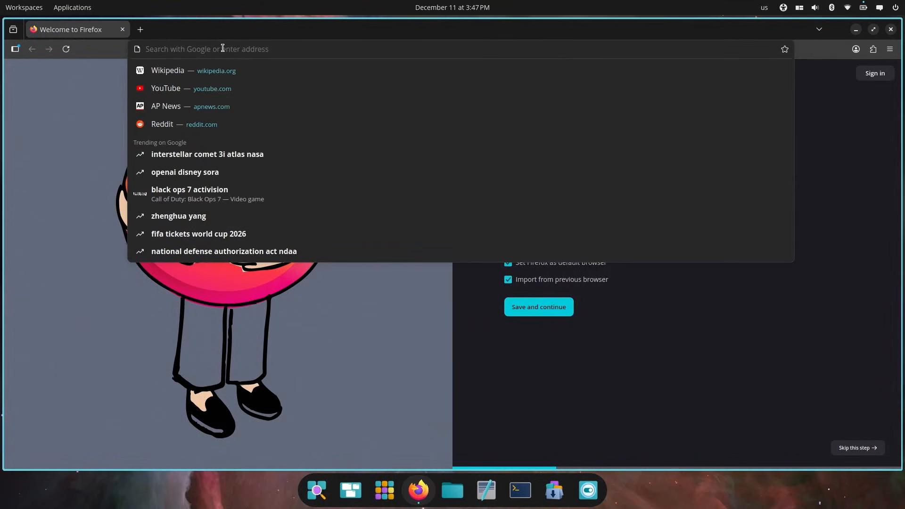
type("nerdclub.nots")
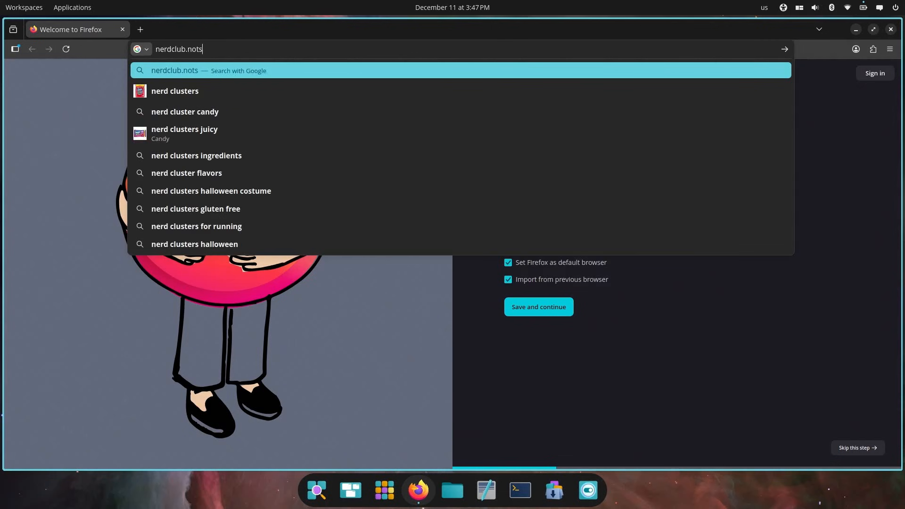
type(".cl")
key("Return")
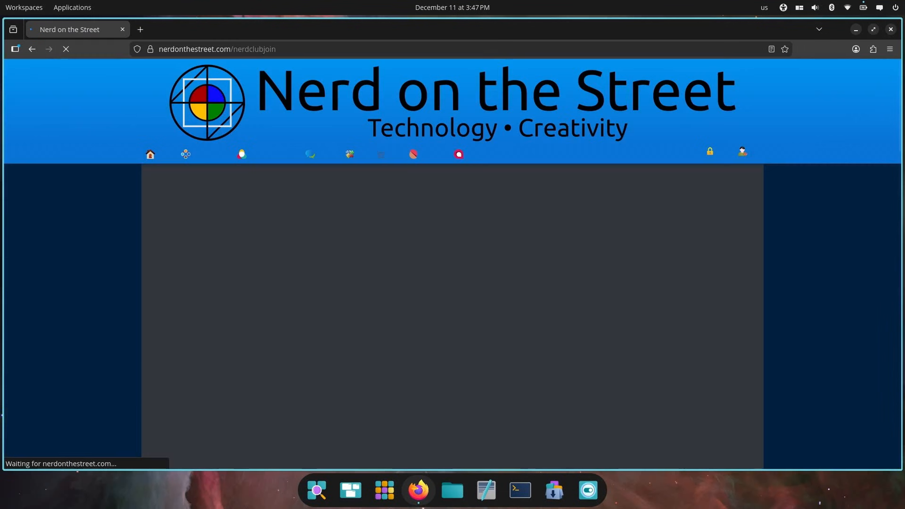
scroll(805, 273, "down", 8)
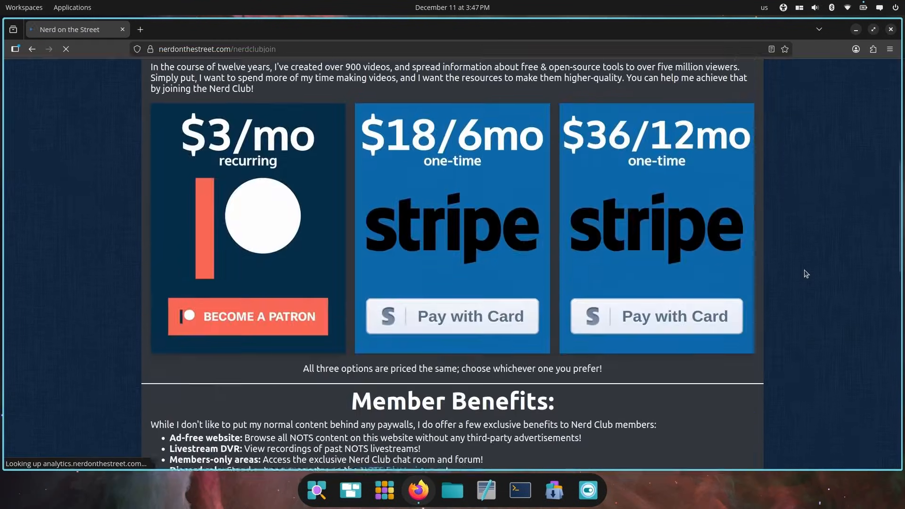
left_click(891, 29)
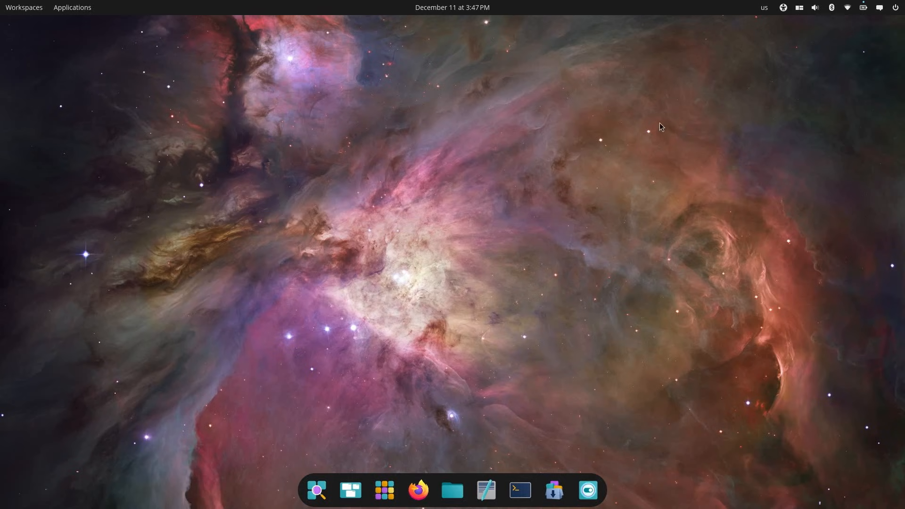